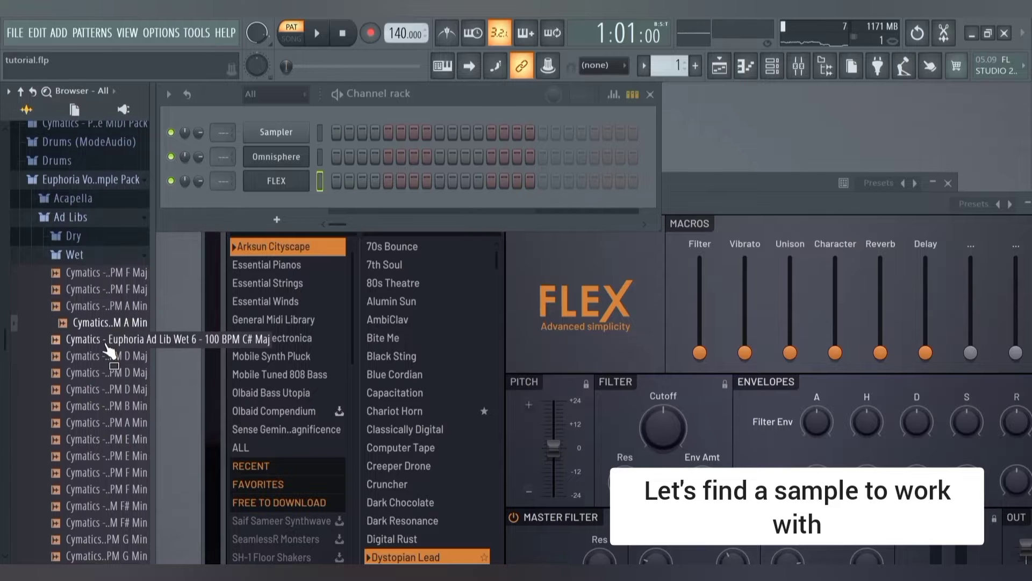
Audition several wet ad libs from the Euphoria vocal pack, ending on Cymatics - Euphoria Ad Lib Wet 18 - 140 BPM G Min
{"action": "scroll", "coordinate": [108, 320], "scroll_direction": "down", "scroll_amount": 4}
{"action": "left_click", "coordinate": [103, 262]}
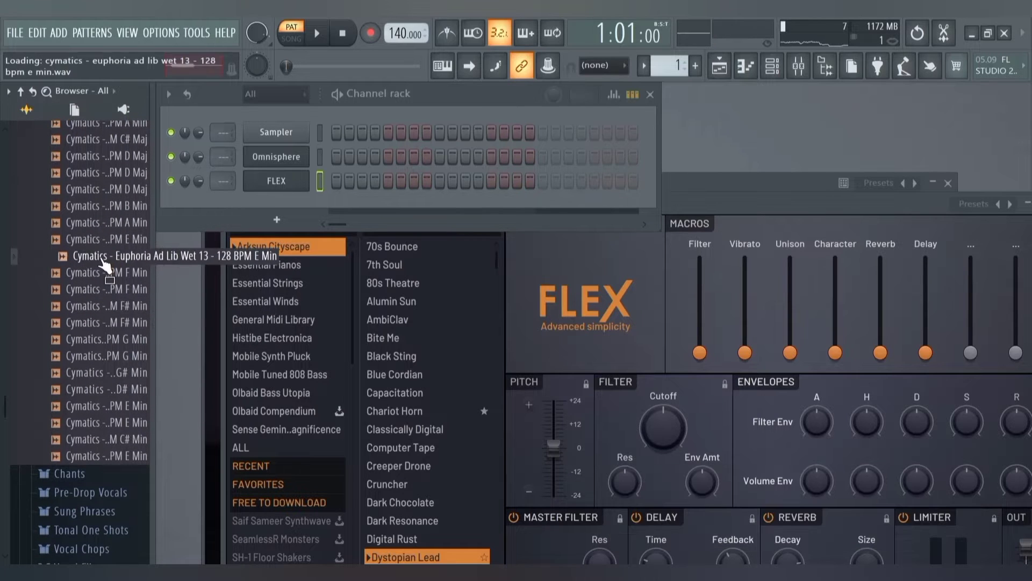
{"action": "left_click", "coordinate": [99, 305]}
{"action": "scroll", "coordinate": [100, 305], "scroll_direction": "down", "scroll_amount": 2}
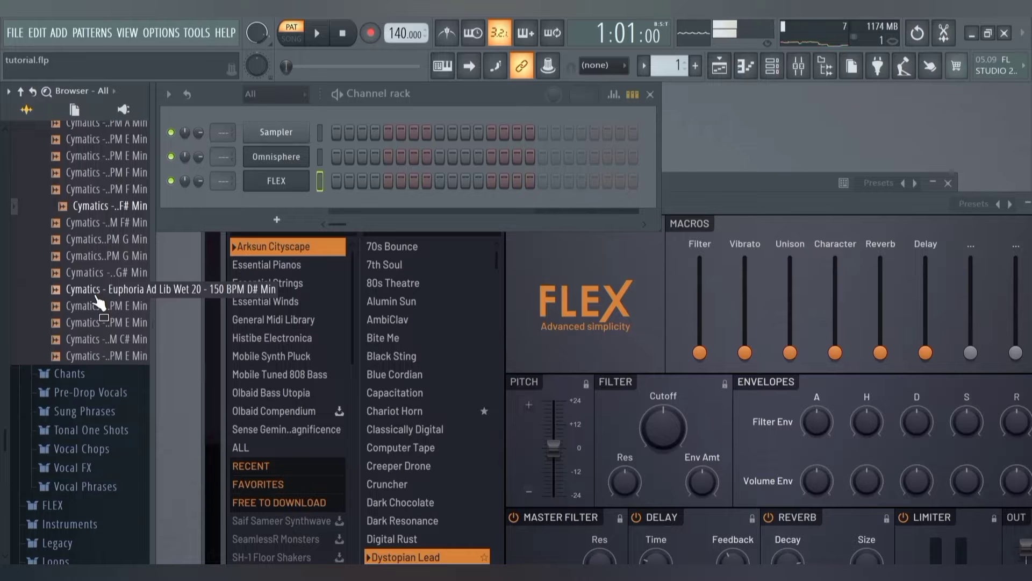
{"action": "left_click", "coordinate": [107, 240]}
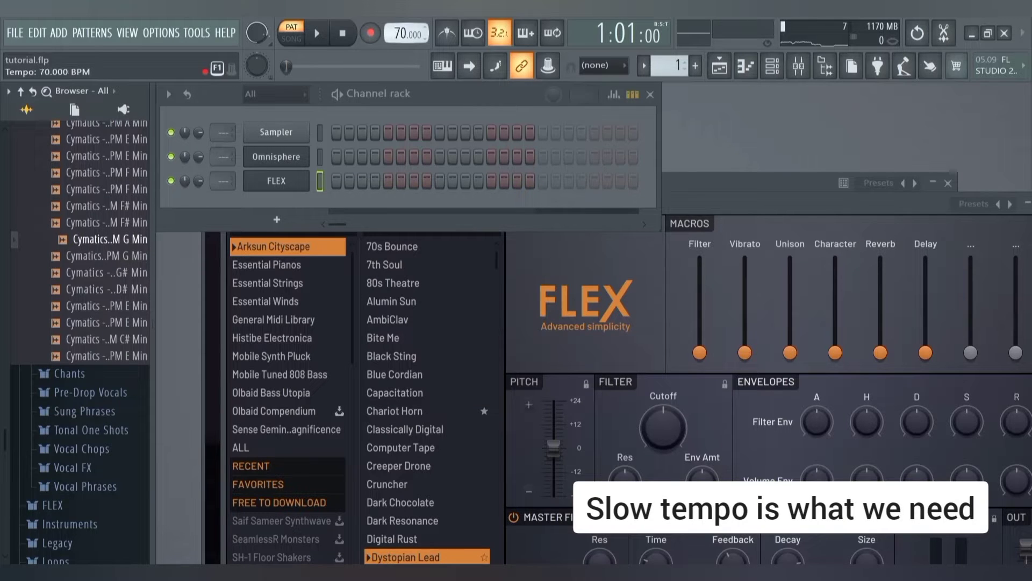
Set the project tempo to 70 BPM and start playback with the metronome
{"action": "left_click_drag", "start_coordinate": [406, 26], "coordinate": [405, 25]}
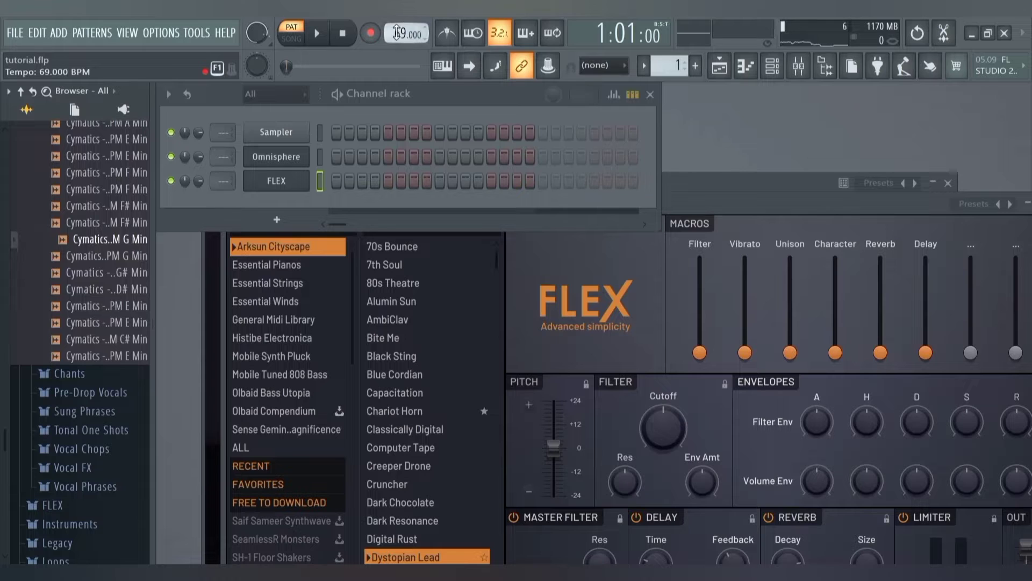
{"action": "left_click", "coordinate": [316, 35]}
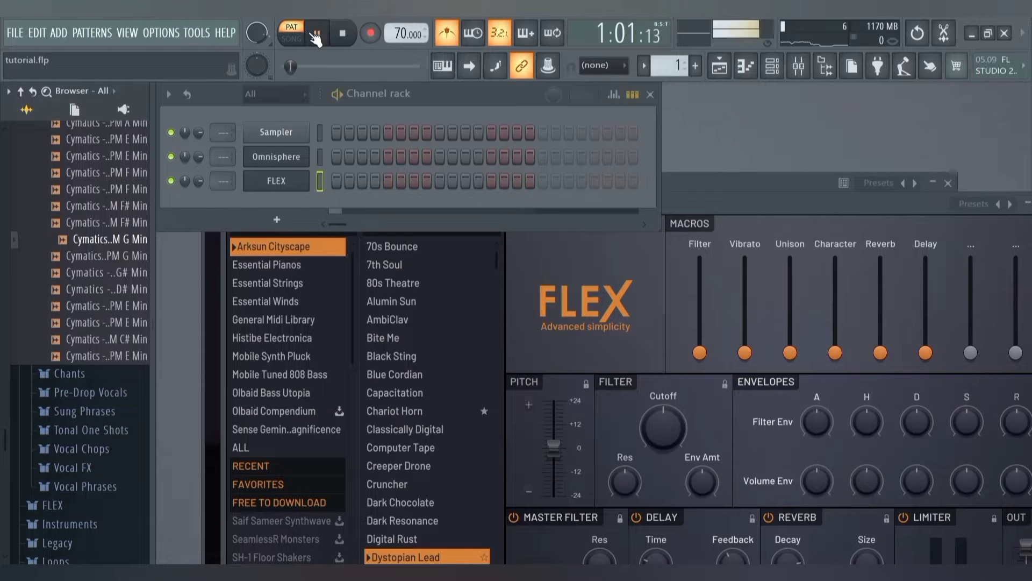
Place the Euphoria Ad Lib Wet 18 sample at bar 1 of Track 1, with a unique copy on Track 2 at the same position
{"action": "left_click", "coordinate": [708, 60]}
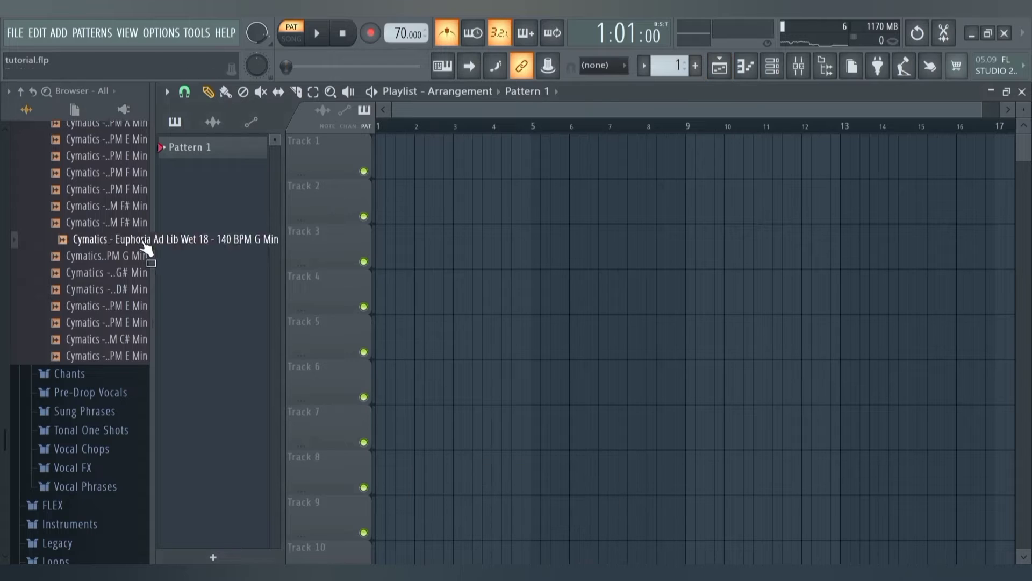
{"action": "left_click_drag", "start_coordinate": [144, 243], "coordinate": [391, 163]}
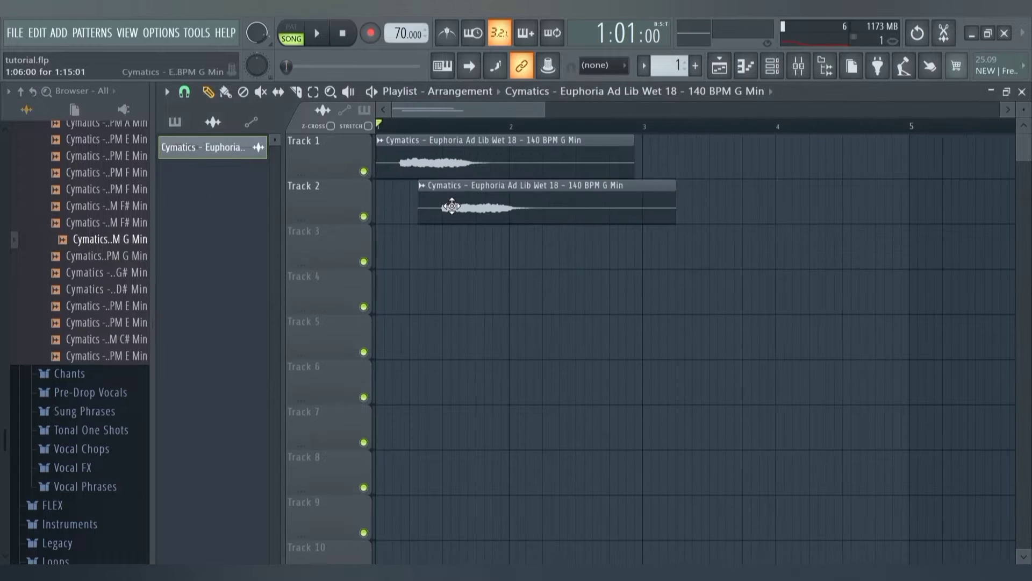
{"action": "left_click_drag", "start_coordinate": [452, 206], "coordinate": [410, 206]}
{"action": "left_click", "coordinate": [380, 185]}
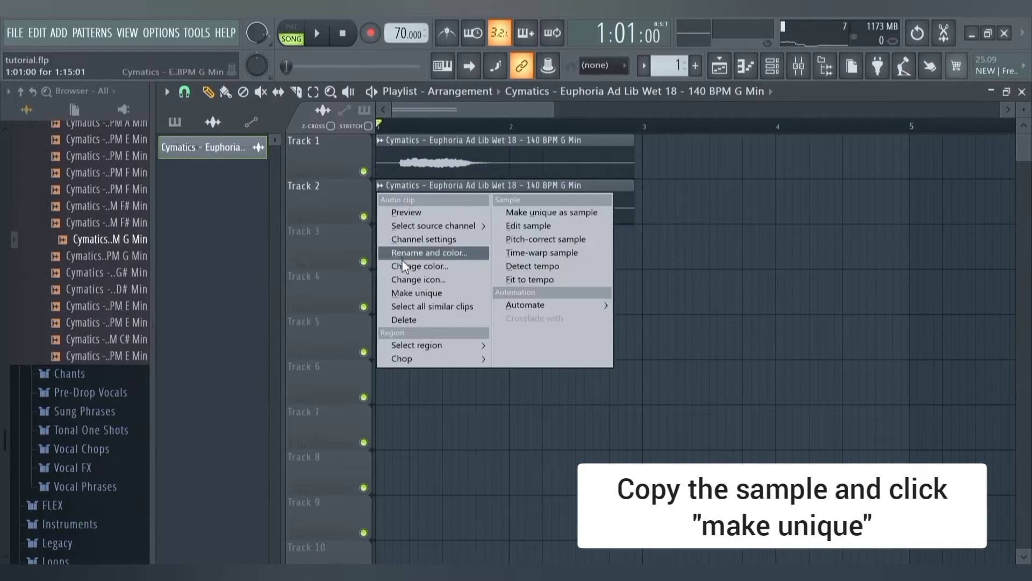
{"action": "left_click", "coordinate": [412, 294]}
Lower the time-stretching pitch of the Track 2 ad lib copy and play the arrangement
{"action": "double_click", "coordinate": [433, 199]}
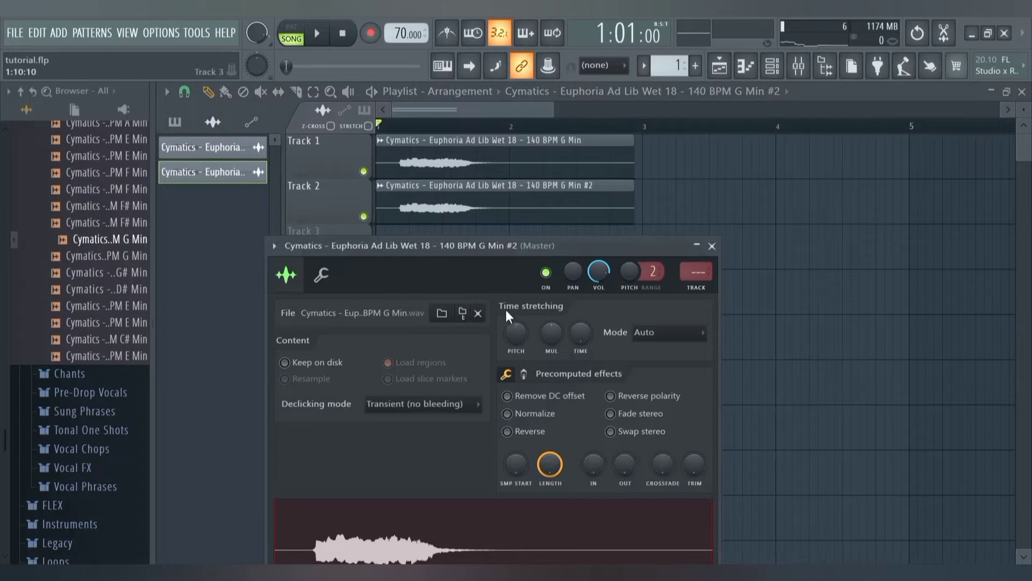
{"action": "left_click_drag", "start_coordinate": [515, 332], "coordinate": [515, 398]}
{"action": "key", "text": "space"}
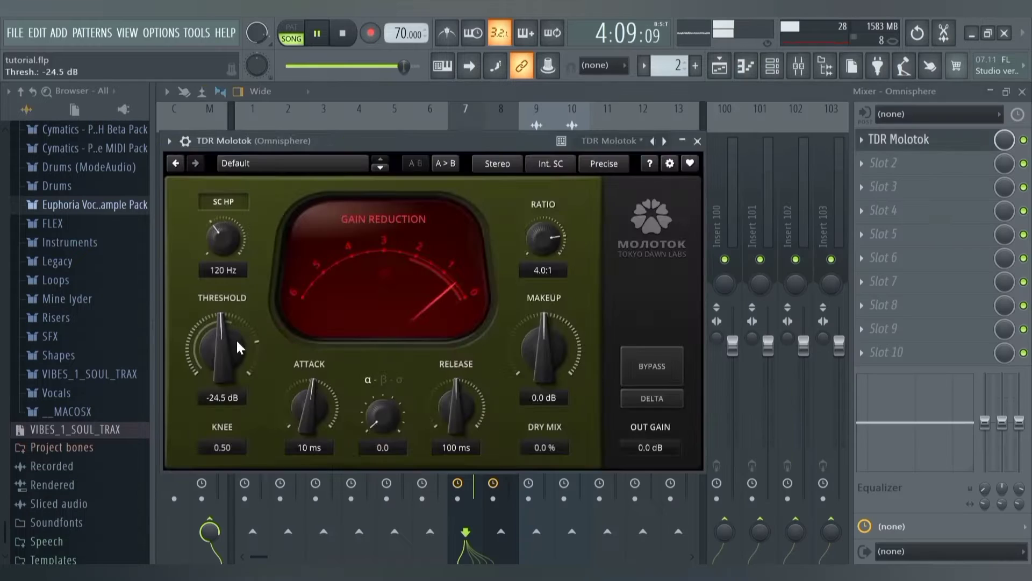
Close the compressor on the Omnisphere track, rename mixer Insert 100 as "reverb" and color it green
{"action": "key", "text": "Escape"}
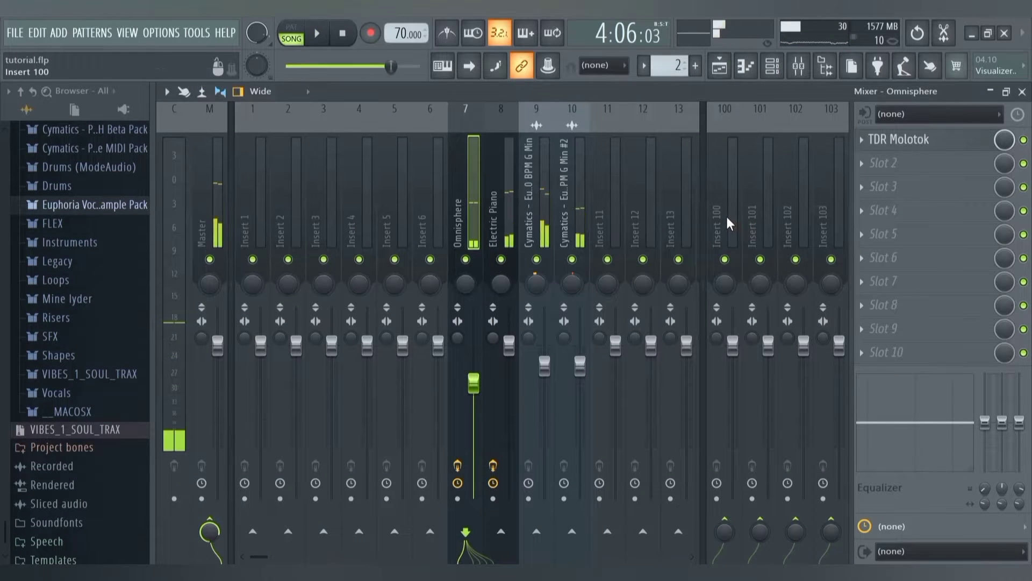
{"action": "right_click", "coordinate": [726, 215]}
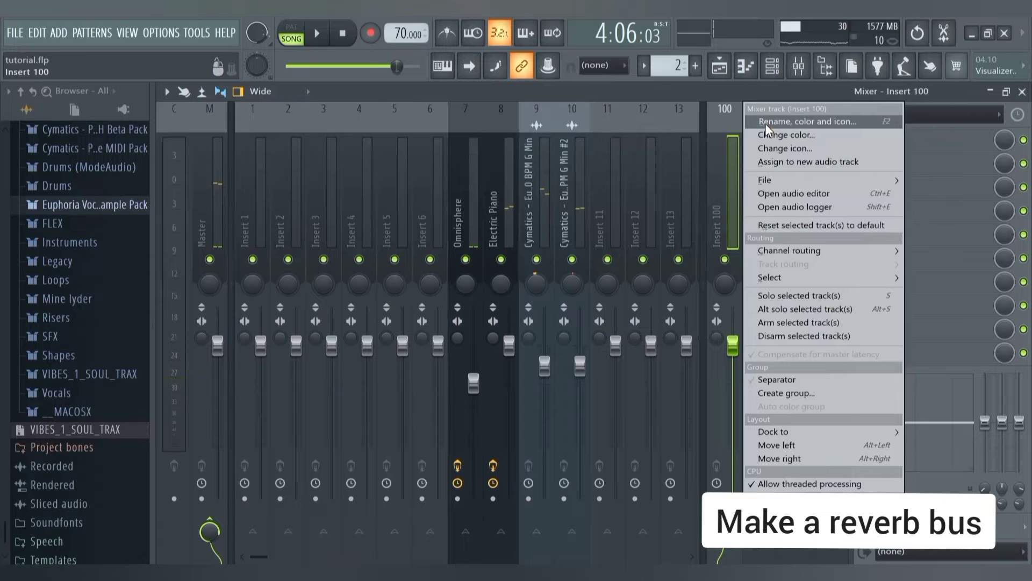
{"action": "left_click", "coordinate": [765, 124]}
{"action": "type", "text": "reverb"}
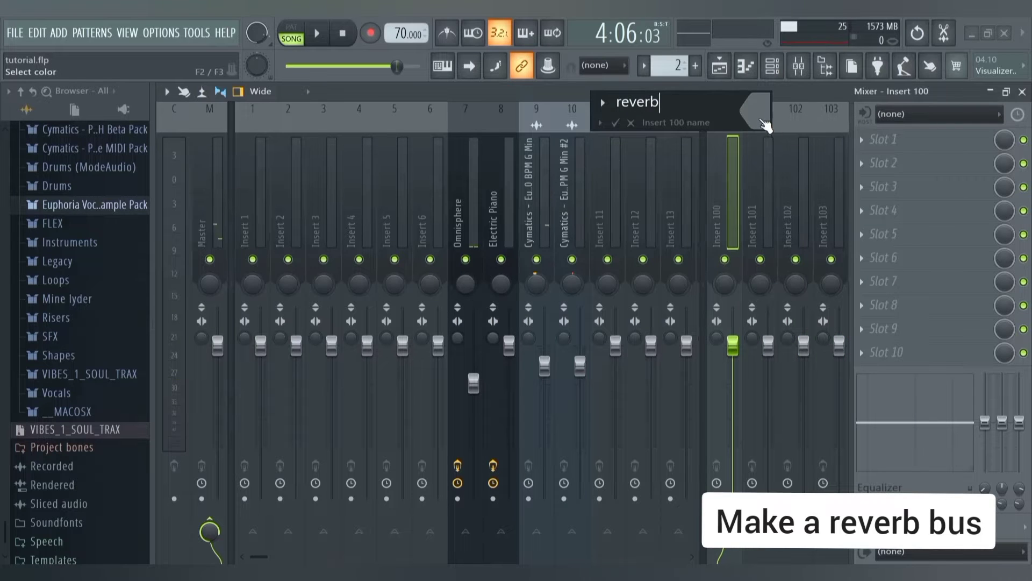
{"action": "left_click", "coordinate": [766, 125]}
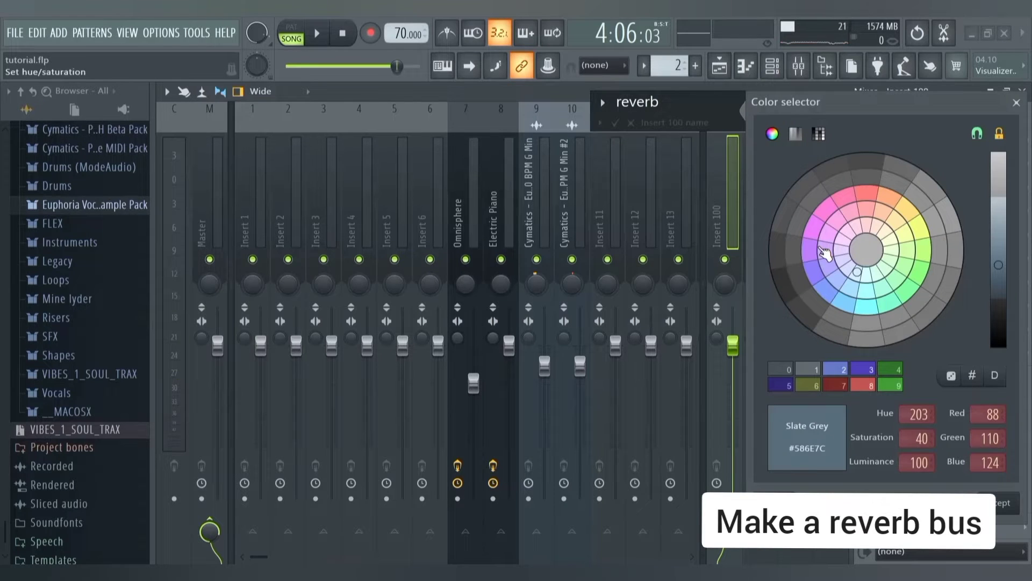
{"action": "left_click", "coordinate": [886, 299]}
{"action": "key", "text": "Return"}
{"action": "key", "text": "Return"}
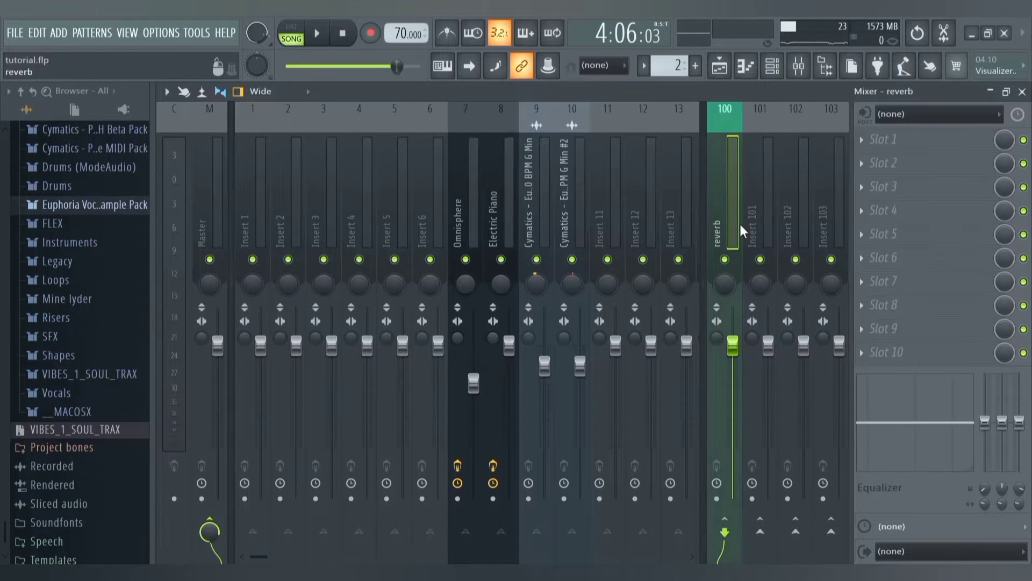
Add Fruity Reeverb 2 to the first effect slot of the reverb track, with dry at 0% and wet at 100%
{"action": "left_click", "coordinate": [874, 141]}
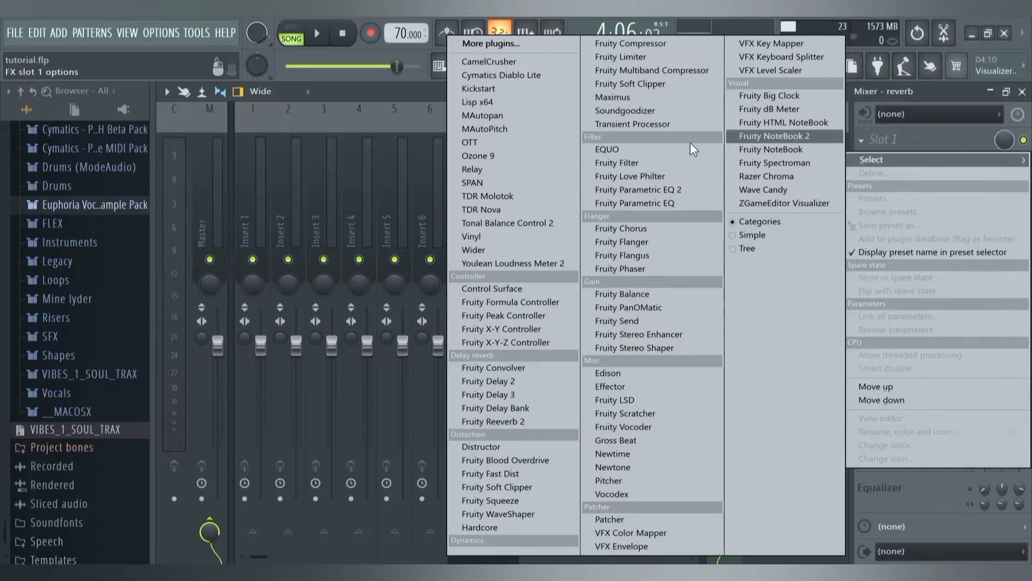
{"action": "left_click", "coordinate": [490, 421]}
{"action": "left_click_drag", "start_coordinate": [564, 217], "coordinate": [564, 259]}
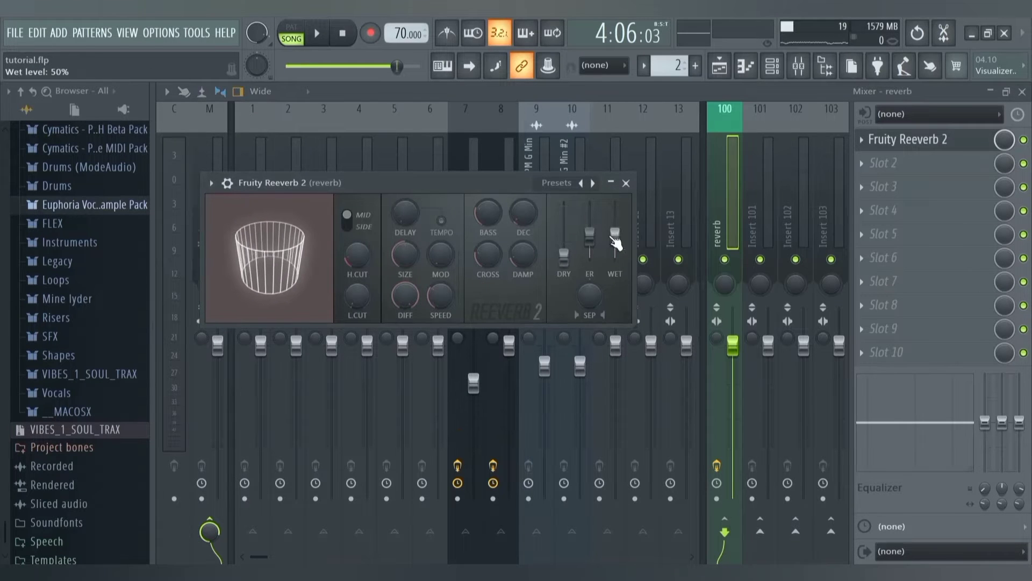
{"action": "left_click_drag", "start_coordinate": [615, 238], "coordinate": [615, 213]}
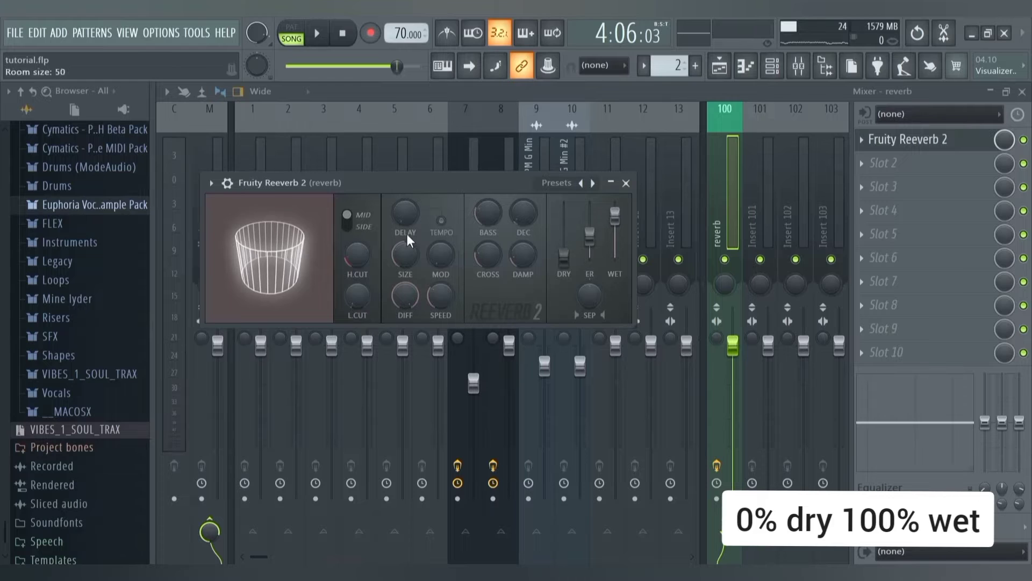
Adjust the low cut, room size and modulation speed of the reverb on the reverb track, and close the effect
{"action": "left_click_drag", "start_coordinate": [363, 299], "coordinate": [362, 279]}
{"action": "left_click_drag", "start_coordinate": [440, 295], "coordinate": [439, 260]}
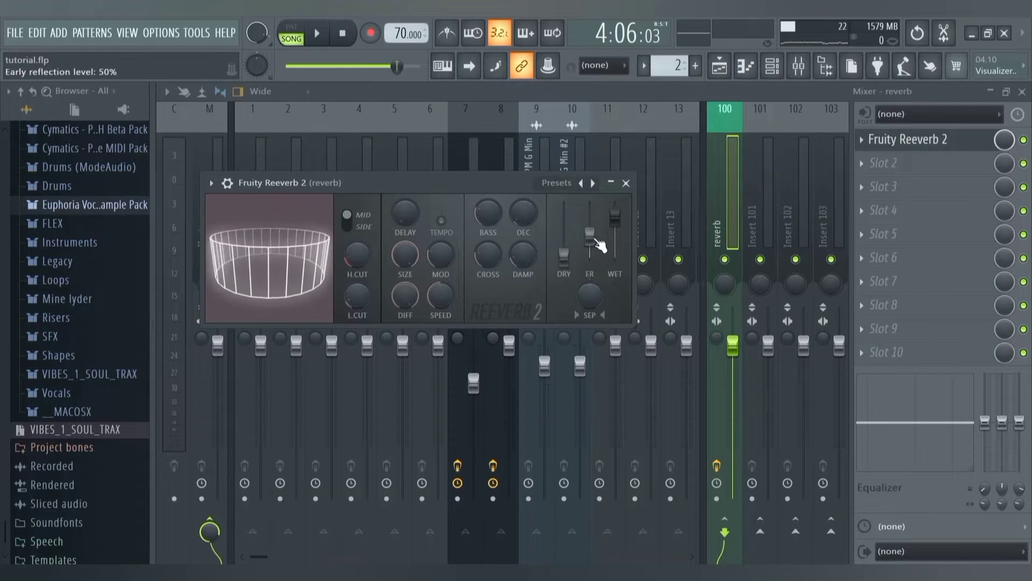
{"action": "left_click", "coordinate": [626, 182]}
Play the song with the Omnisphere track soloed and set its send to the reverb track to 42%
{"action": "key", "text": "space"}
{"action": "left_click", "coordinate": [472, 241]}
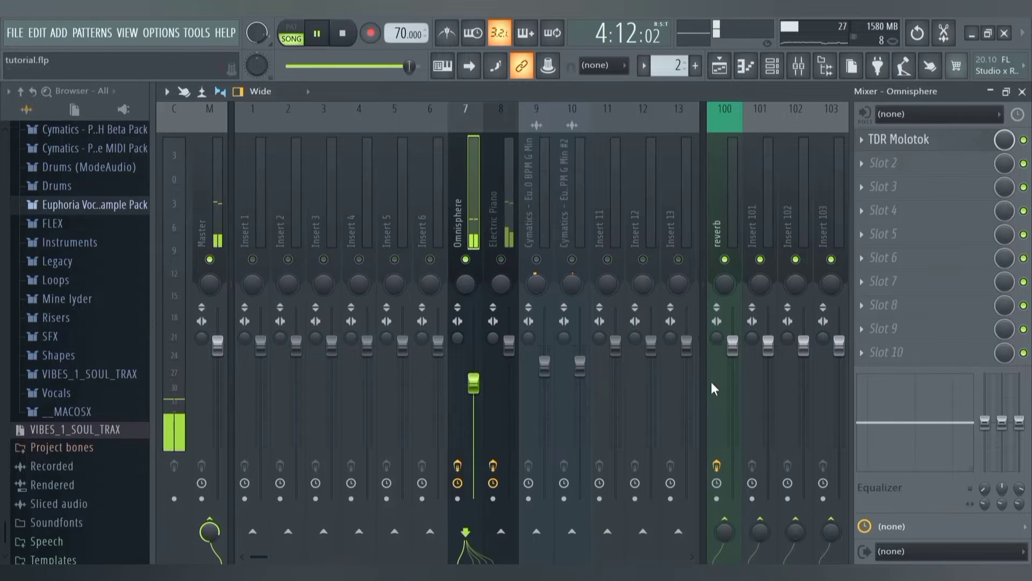
{"action": "left_click_drag", "start_coordinate": [724, 532], "coordinate": [724, 545]}
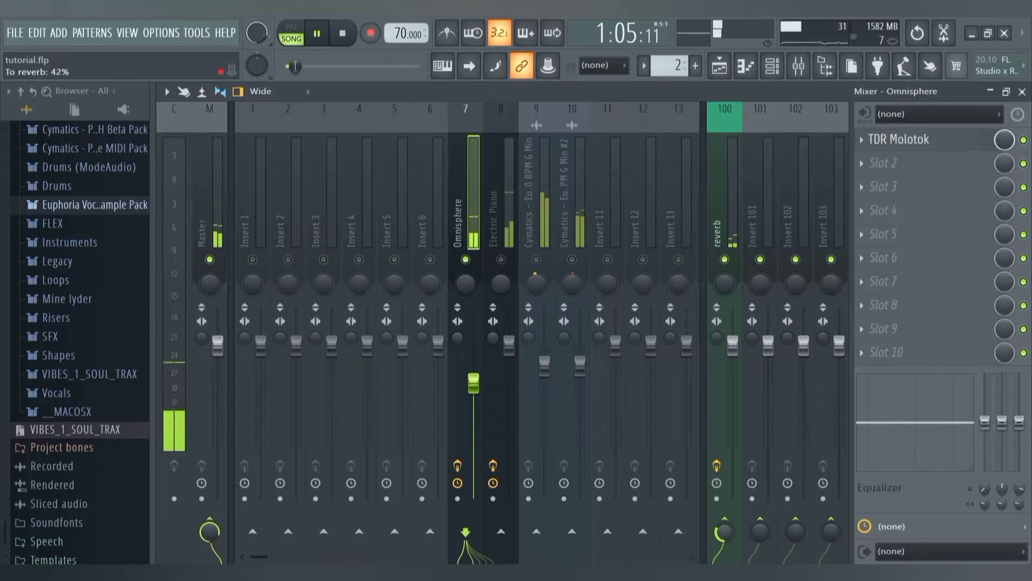
Solo the Electric Piano track, set its send to the reverb track to 85%, and restore all tracks
{"action": "left_click", "coordinate": [511, 262]}
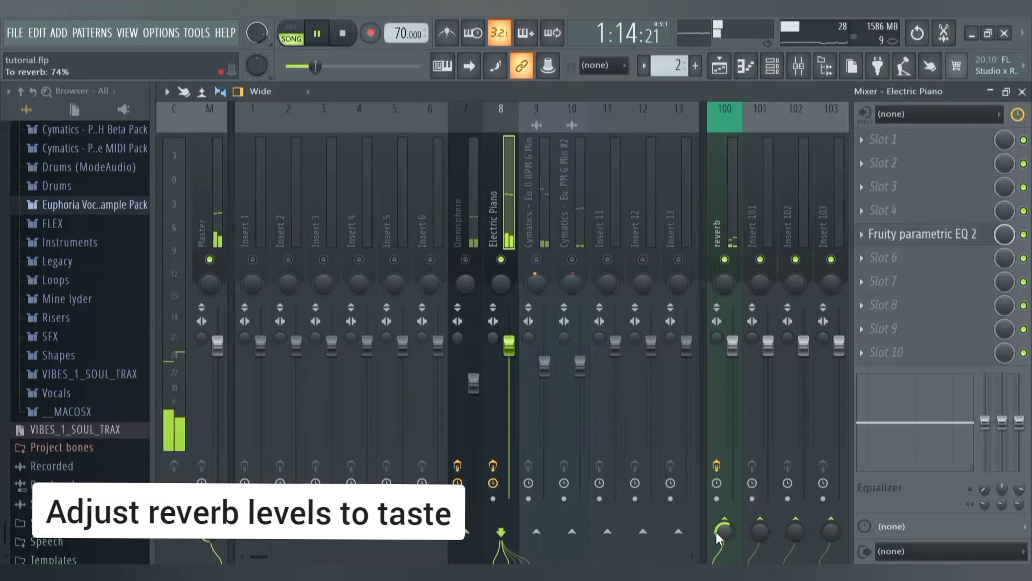
{"action": "left_click_drag", "start_coordinate": [718, 538], "coordinate": [718, 530]}
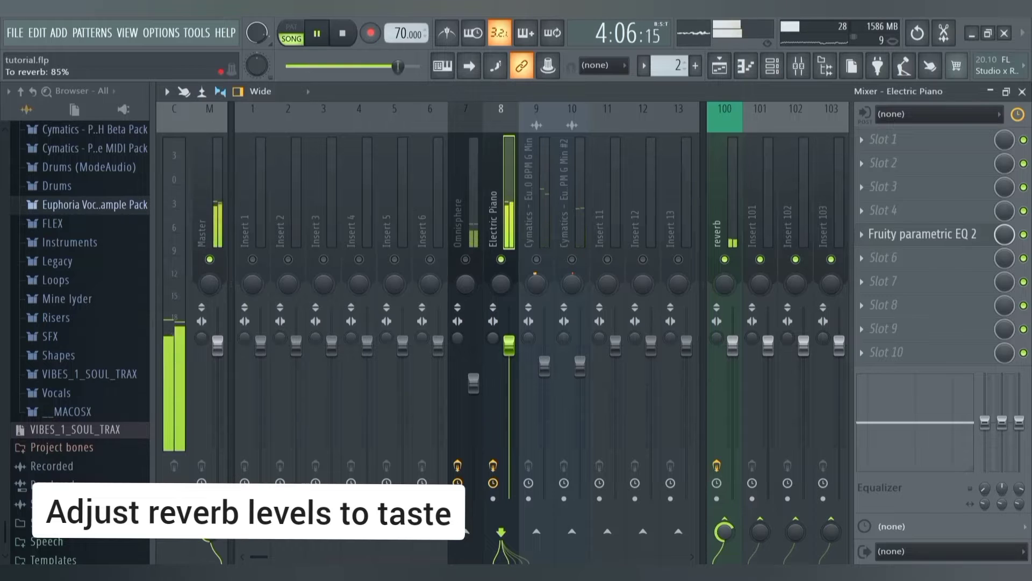
{"action": "right_click", "coordinate": [537, 260]}
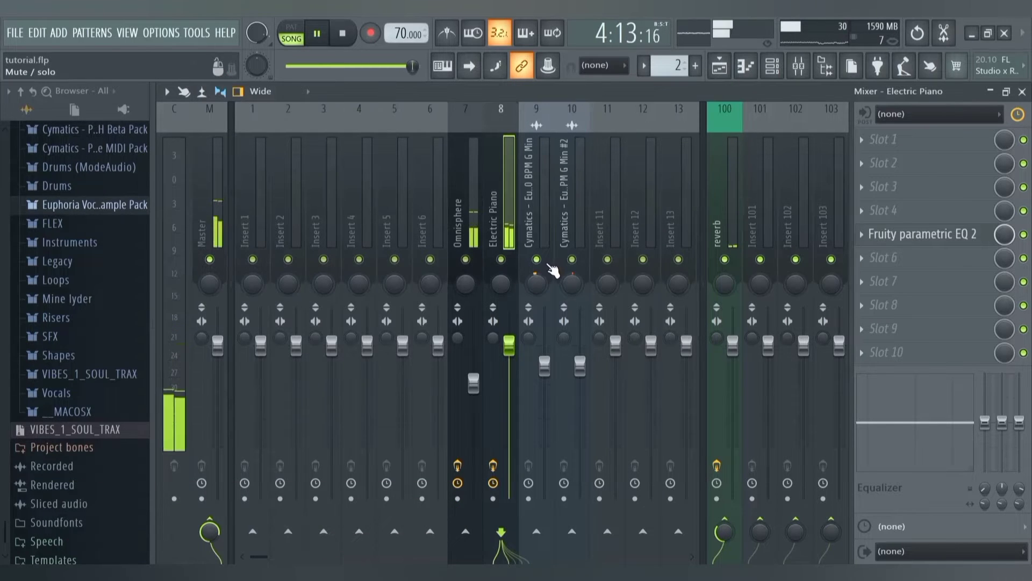
Route both Euphoria ad lib mixer tracks, 9 and 10, exclusively to Insert 11
{"action": "left_click", "coordinate": [544, 227]}
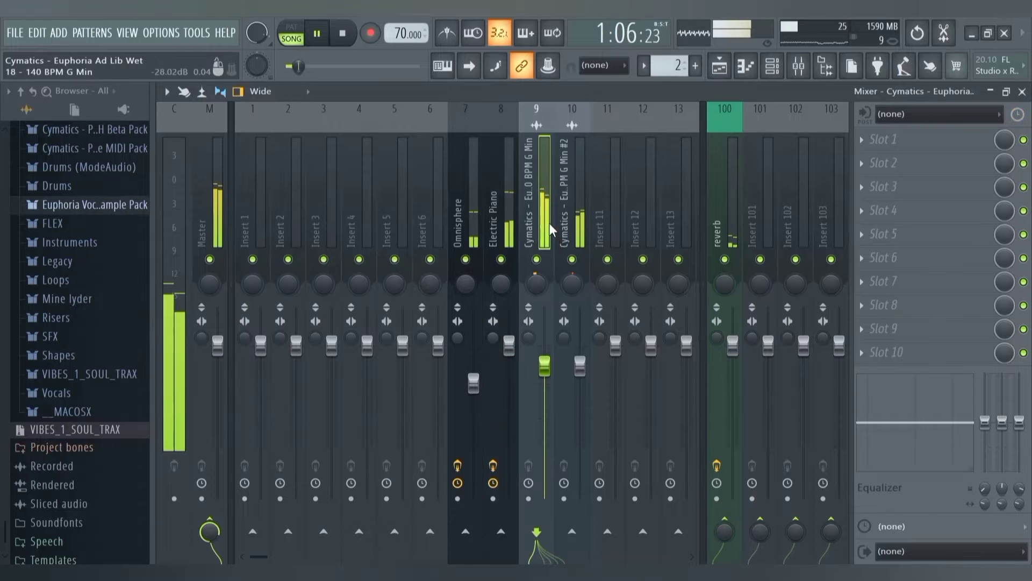
{"action": "right_click", "coordinate": [609, 532]}
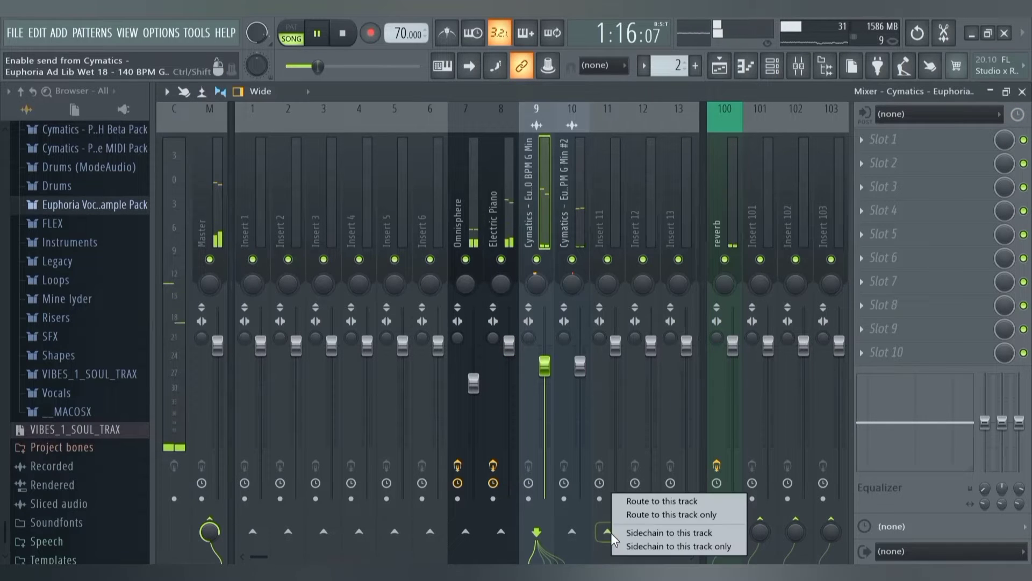
{"action": "left_click", "coordinate": [642, 515]}
{"action": "left_click", "coordinate": [576, 298]}
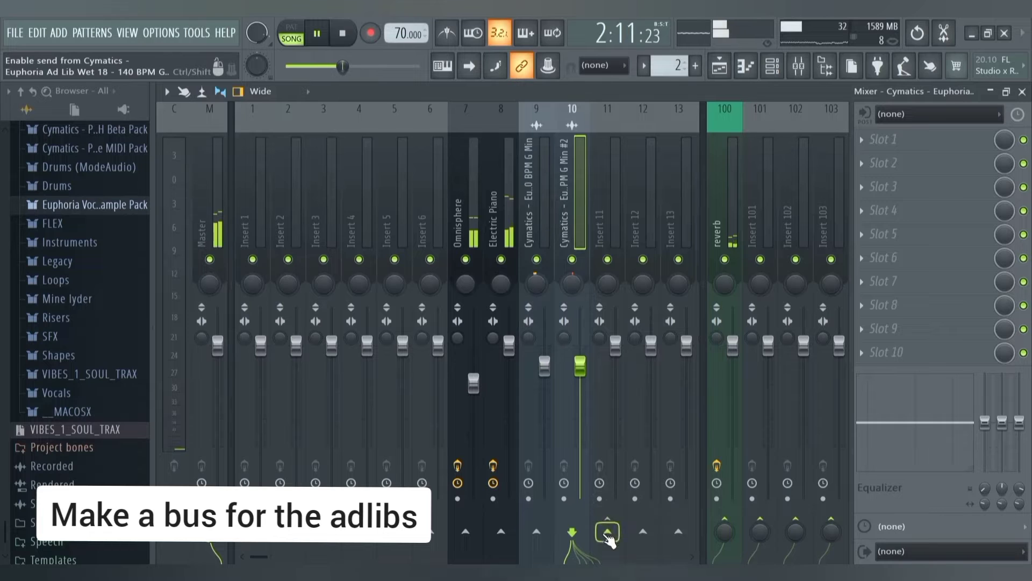
{"action": "right_click", "coordinate": [608, 533]}
{"action": "left_click", "coordinate": [627, 517]}
Rename mixer Insert 11 as "adlibs bus"
{"action": "left_click", "coordinate": [605, 227]}
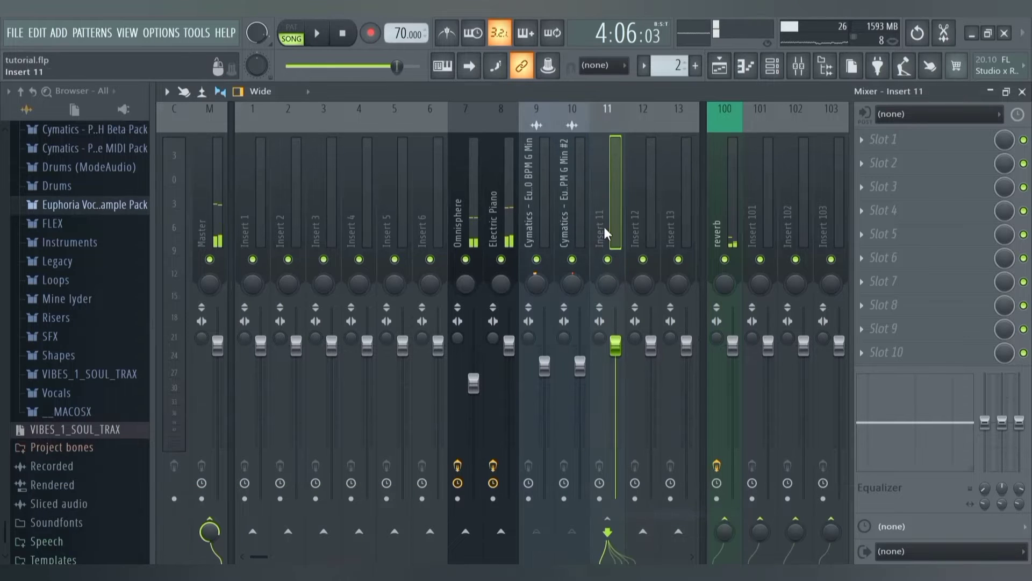
{"action": "right_click", "coordinate": [604, 227]}
{"action": "left_click", "coordinate": [665, 115]}
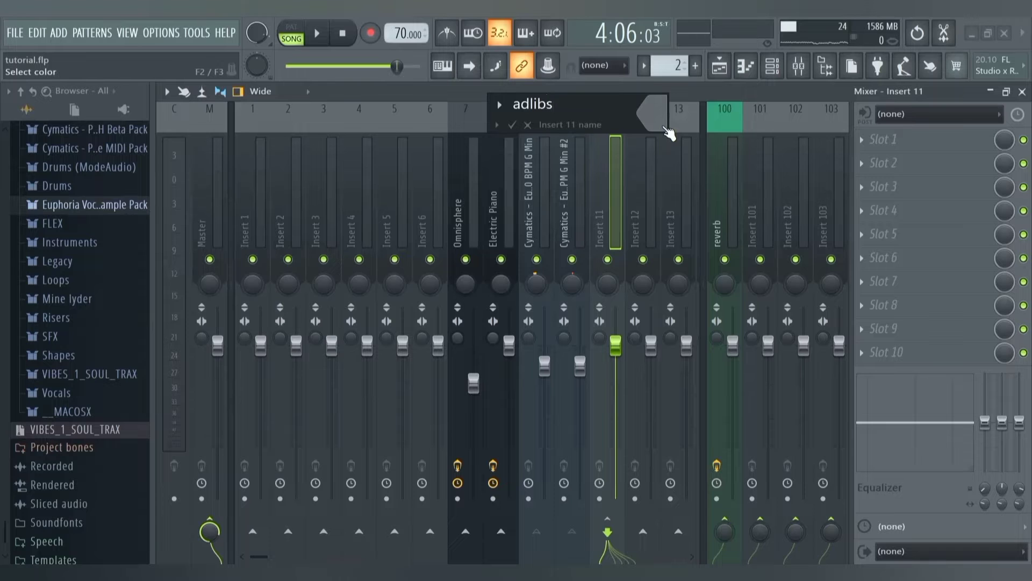
{"action": "key", "text": "Return"}
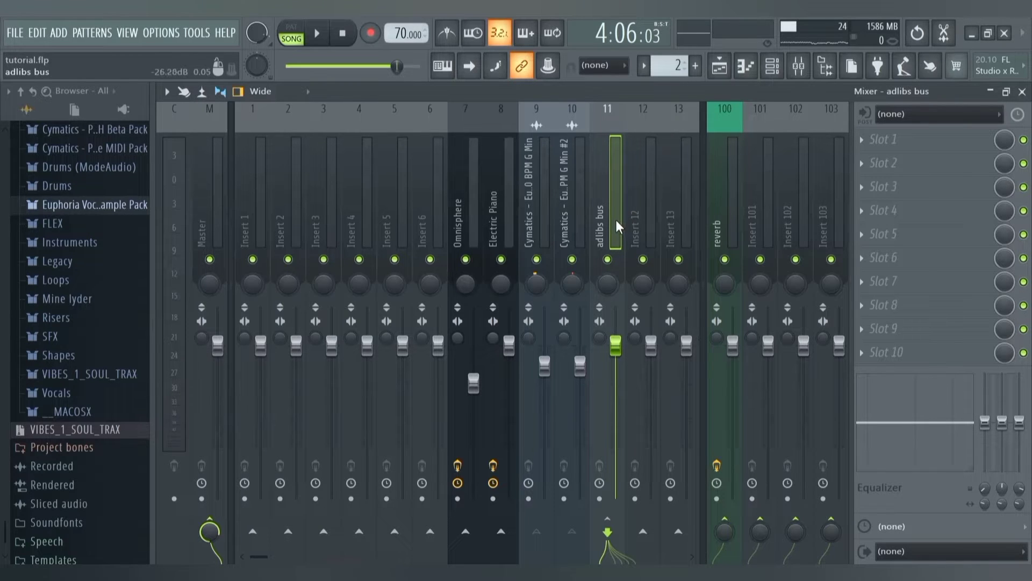
Add Fruity Reeverb 2 to the first slot of the adlibs bus and set its decay time to 7.9 seconds
{"action": "left_click", "coordinate": [920, 144]}
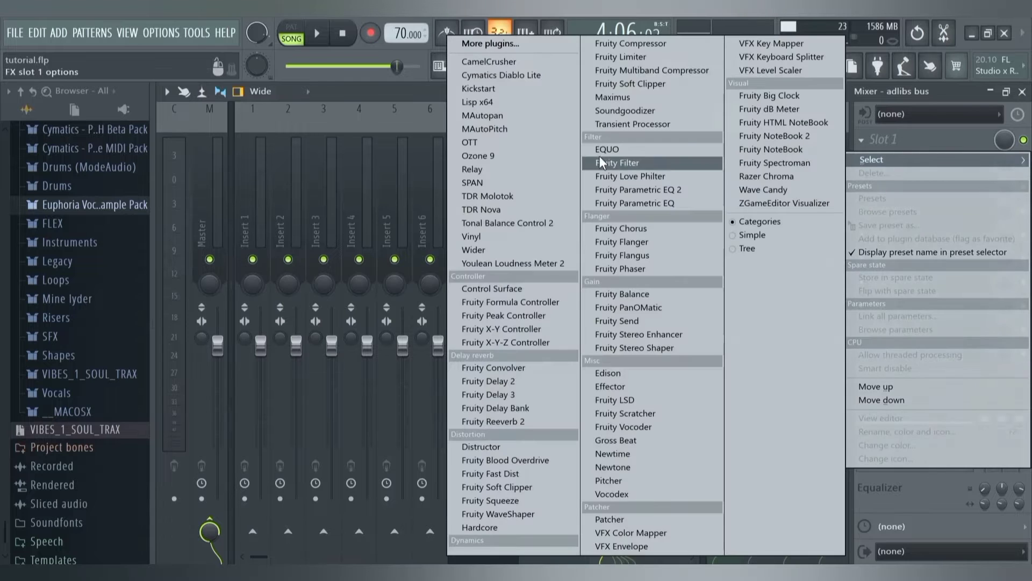
{"action": "left_click", "coordinate": [505, 421]}
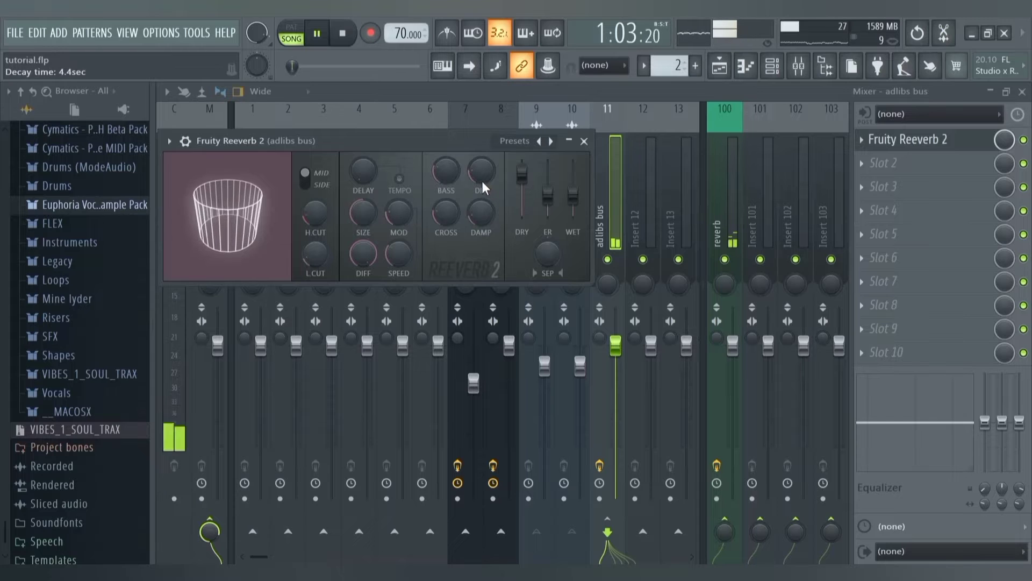
{"action": "left_click_drag", "start_coordinate": [481, 180], "coordinate": [482, 154]}
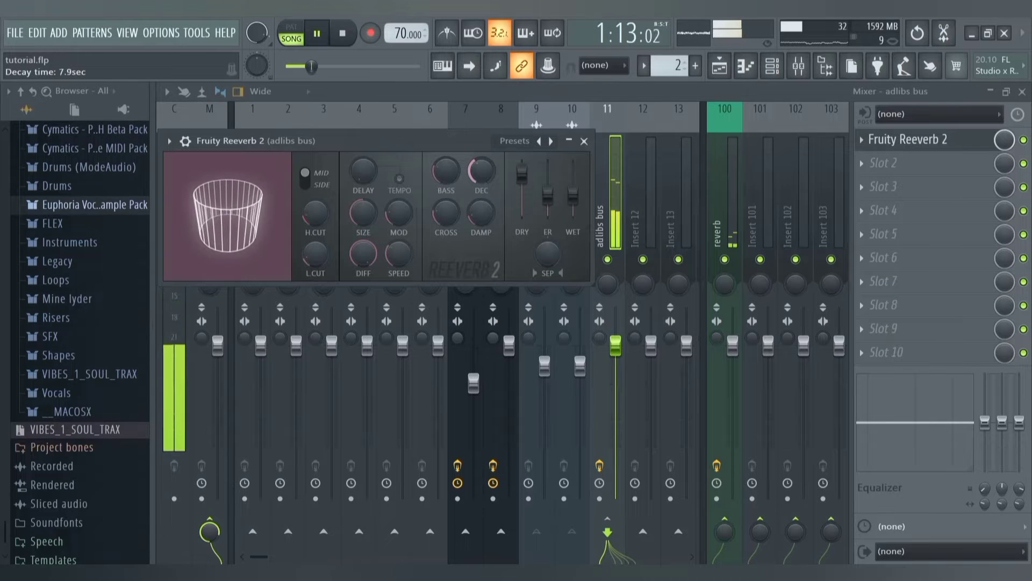
{"action": "left_click", "coordinate": [583, 141]}
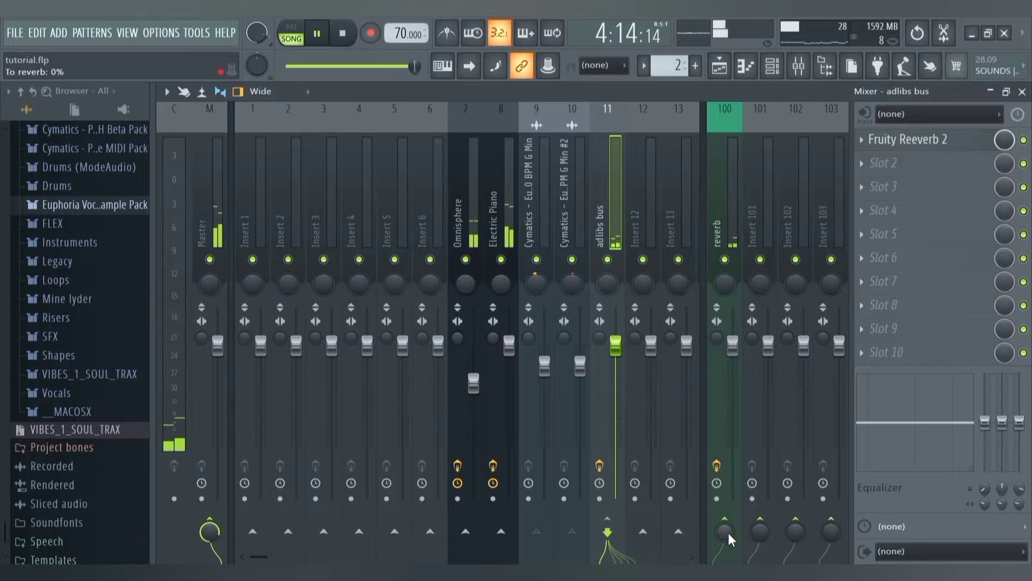
Set the adlibs bus send to the reverb track to 39%
{"action": "left_click_drag", "start_coordinate": [727, 534], "coordinate": [727, 514]}
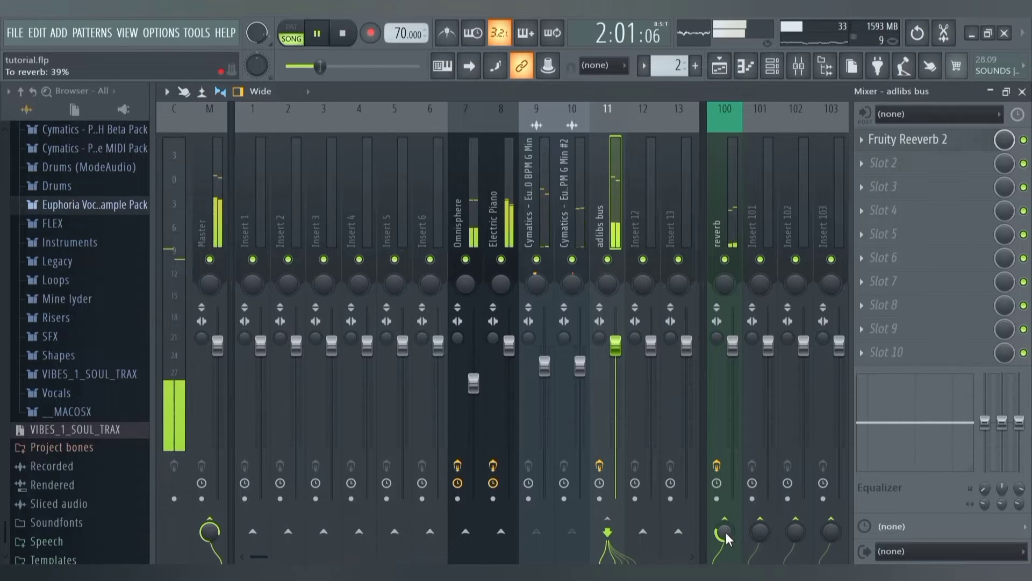
Lower the Omnisphere mixer track's volume, close the mixer and stop playback
{"action": "left_click_drag", "start_coordinate": [473, 383], "coordinate": [473, 407]}
{"action": "left_click", "coordinate": [1022, 92]}
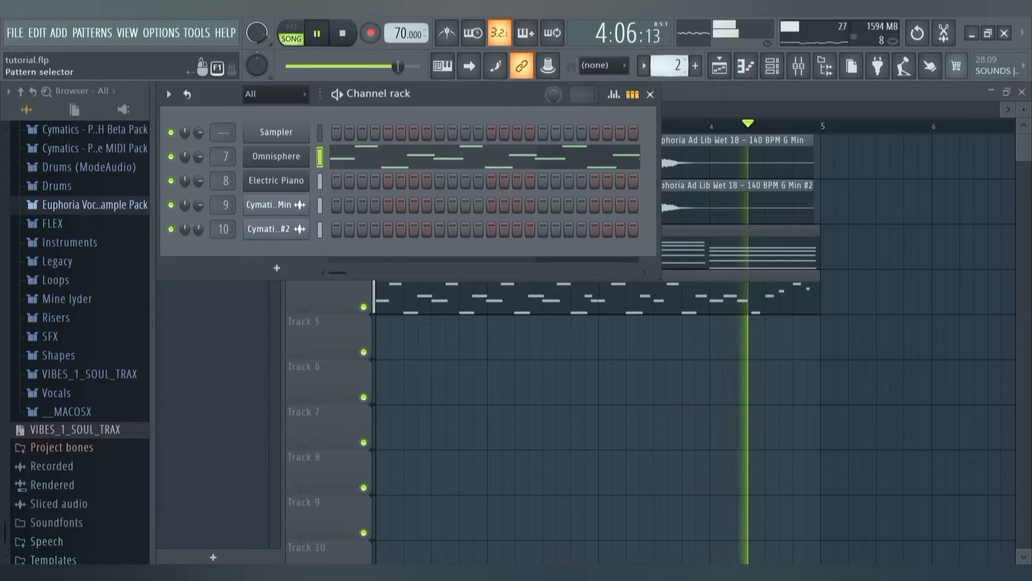
{"action": "key", "text": "space"}
Switch to pattern 3 and add a Keyscape channel to the channel rack
{"action": "left_click_drag", "start_coordinate": [670, 66], "coordinate": [671, 60]}
{"action": "left_click", "coordinate": [277, 267]}
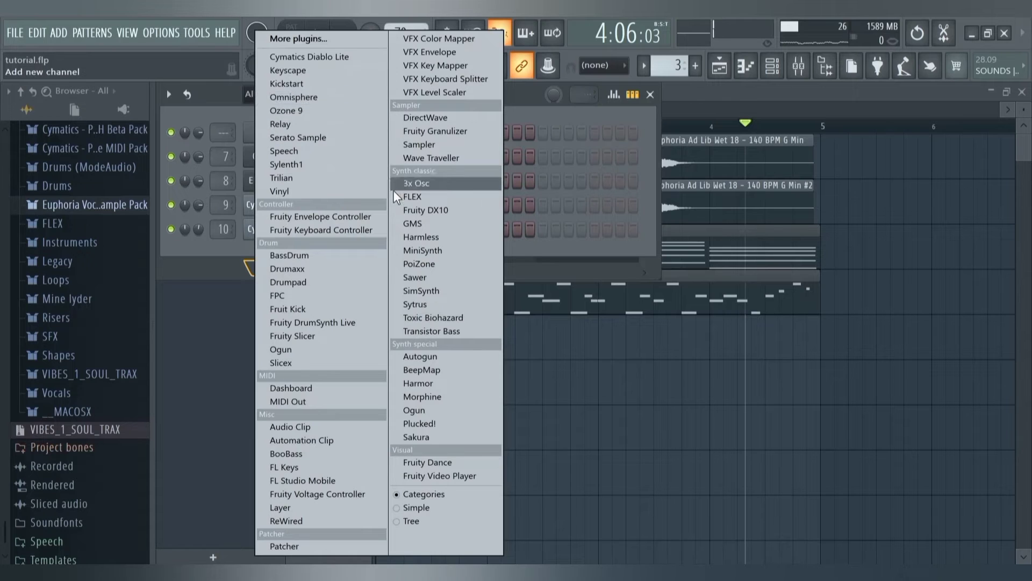
{"action": "left_click", "coordinate": [309, 73]}
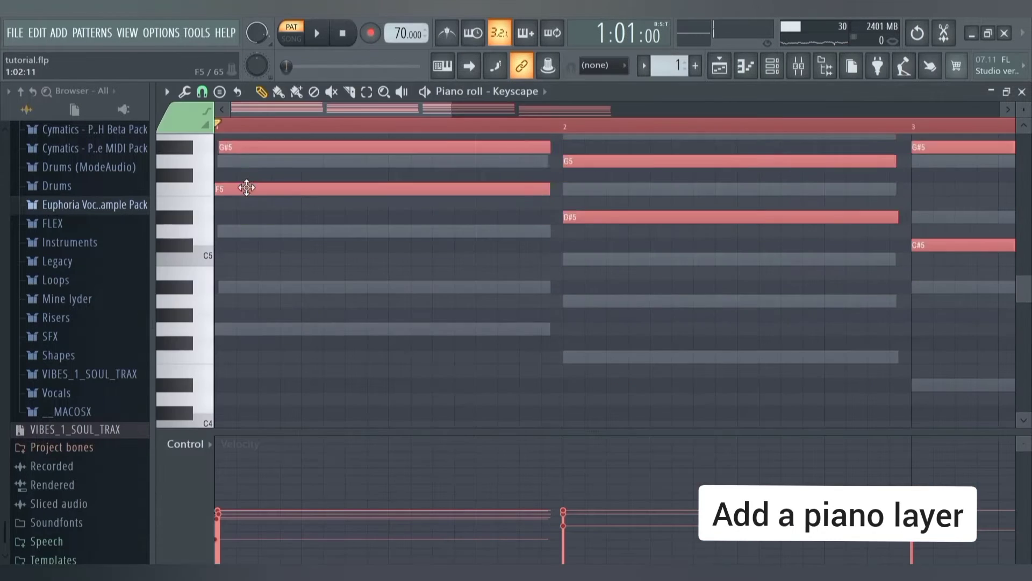
Transpose all the Keyscape chord notes in pattern 1 up two semitones and play the pattern
{"action": "left_click_drag", "start_coordinate": [247, 188], "coordinate": [246, 159]}
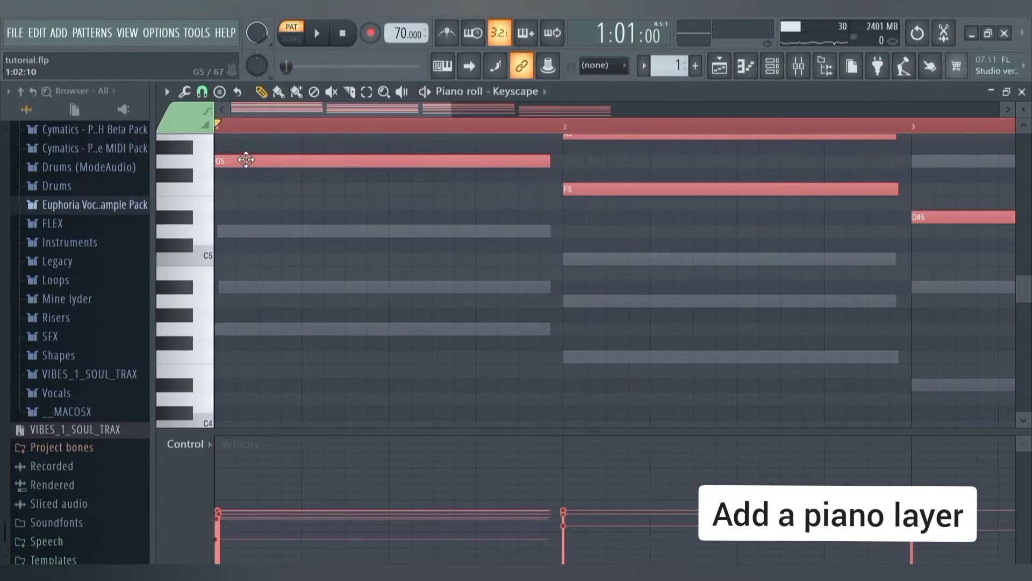
{"action": "key", "text": "space"}
{"action": "scroll", "coordinate": [256, 202], "scroll_direction": "up", "scroll_amount": 2}
{"action": "key", "text": "F7"}
{"action": "key", "text": "space"}
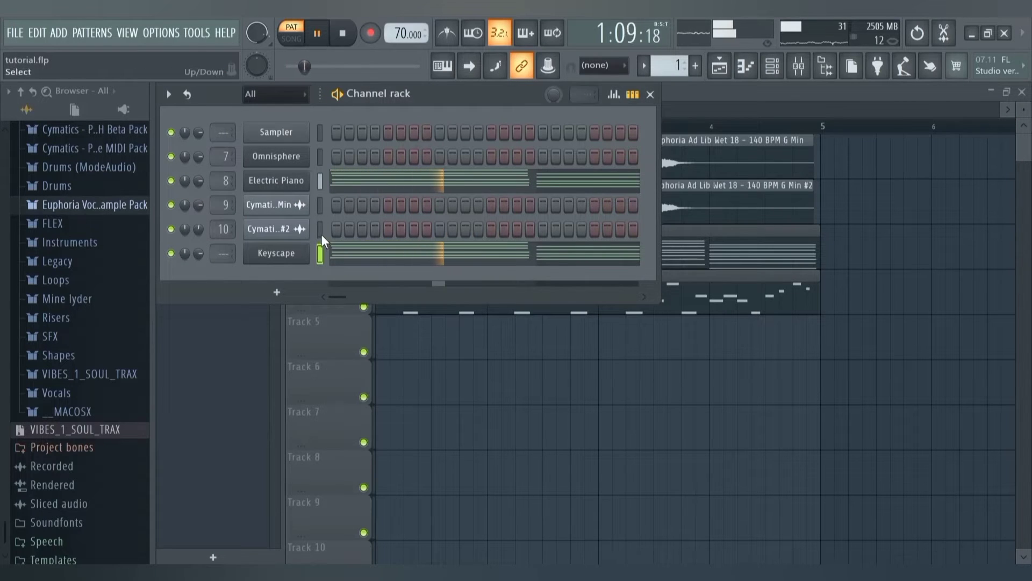
Route the Keyscape channel to mixer Insert 6
{"action": "left_click", "coordinate": [799, 66]}
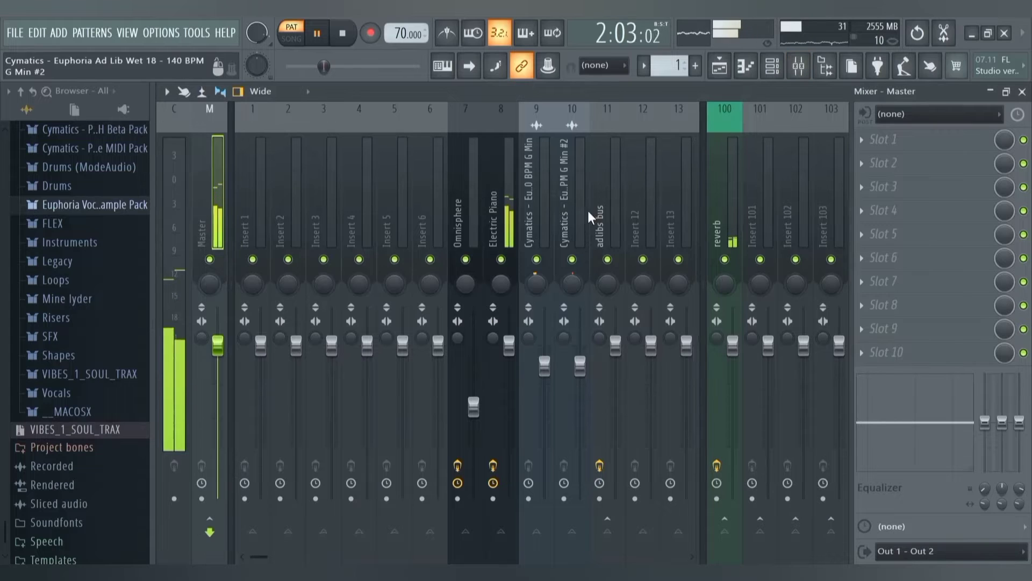
{"action": "right_click", "coordinate": [430, 231]}
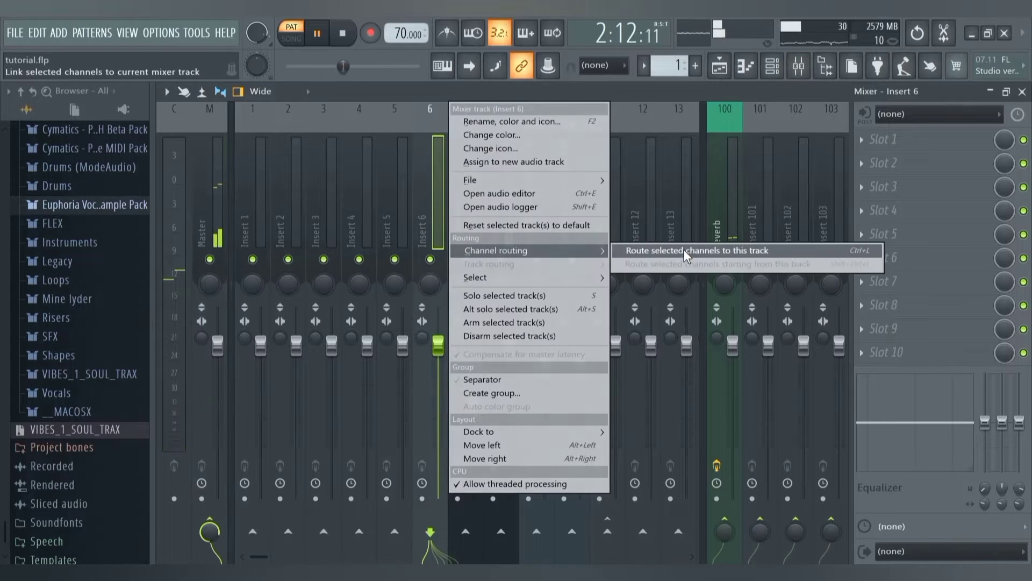
{"action": "left_click", "coordinate": [684, 256]}
Examine the Electric Piano track's frequency range in its Fruity Parametric EQ 2 during playback
{"action": "left_click", "coordinate": [882, 234]}
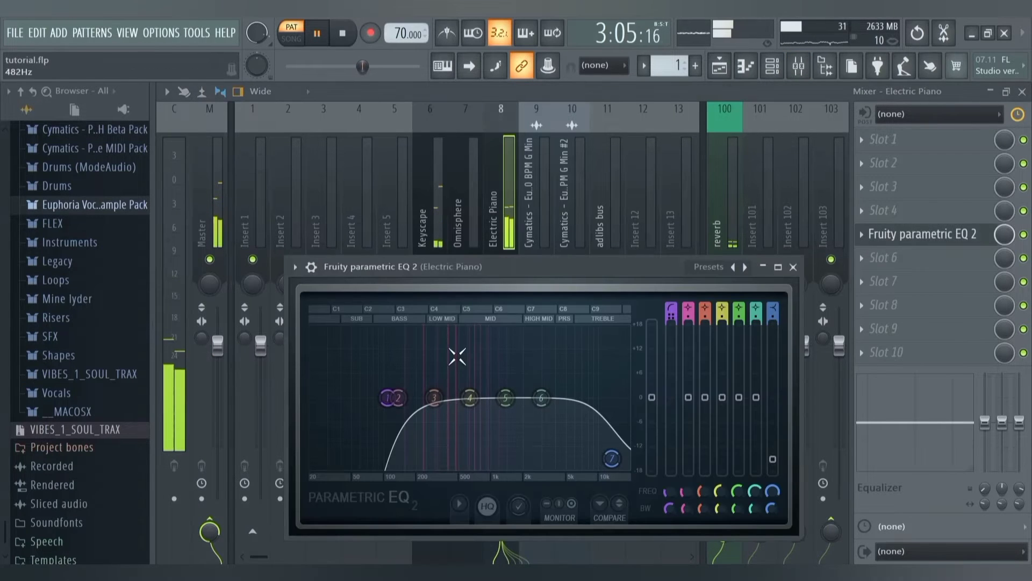
{"action": "key", "text": "Escape"}
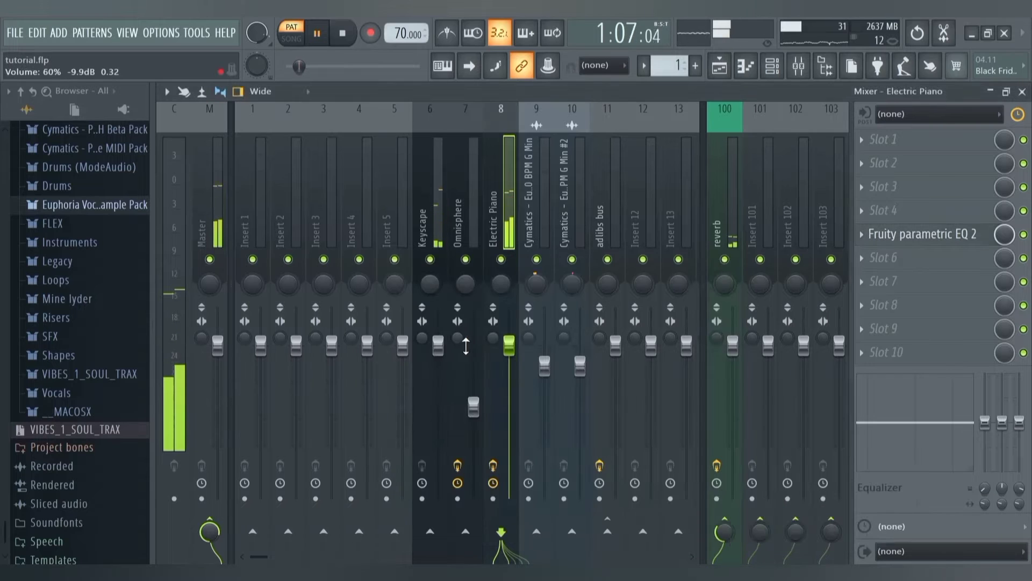
{"action": "key", "text": "space"}
Add Fruity Parametric EQ 2 to slot 5 of the Keyscape mixer track and play the pattern through it
{"action": "left_click", "coordinate": [436, 235]}
{"action": "left_click", "coordinate": [922, 235]}
{"action": "left_click", "coordinate": [649, 196]}
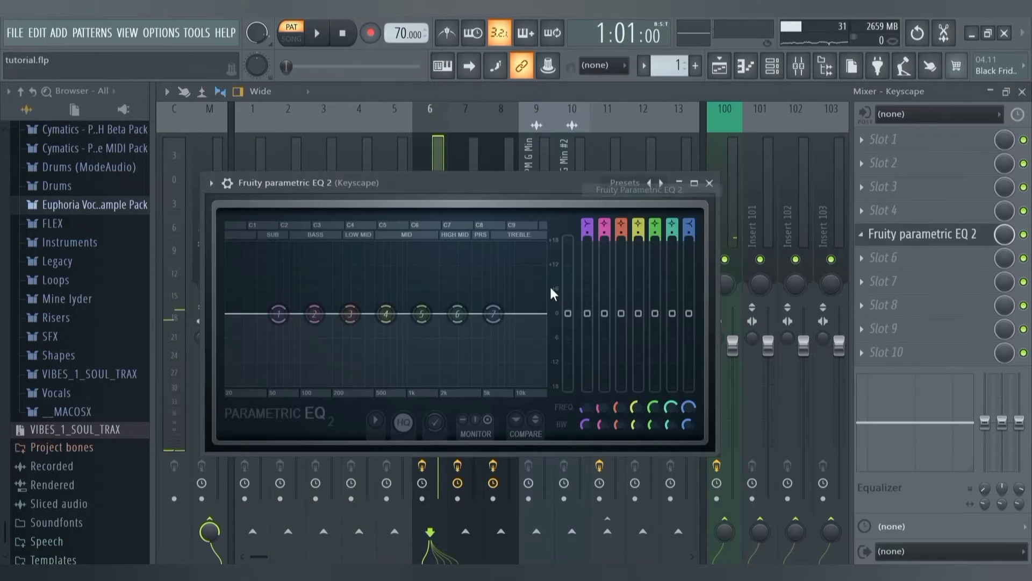
{"action": "key", "text": "space"}
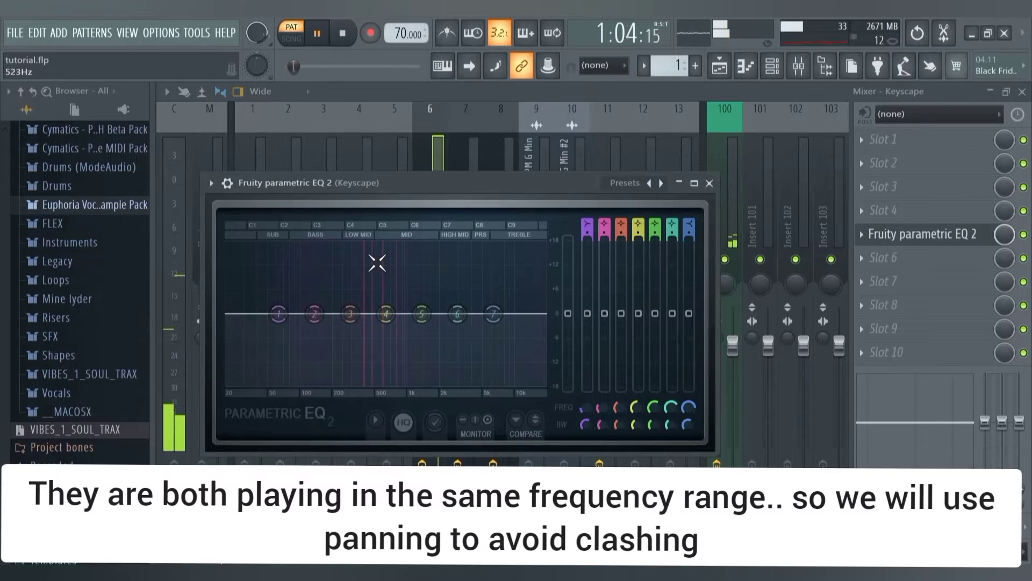
Set band 1 of the Keyscape EQ to high pass at about 194 Hz and close the plugin
{"action": "left_click", "coordinate": [587, 227]}
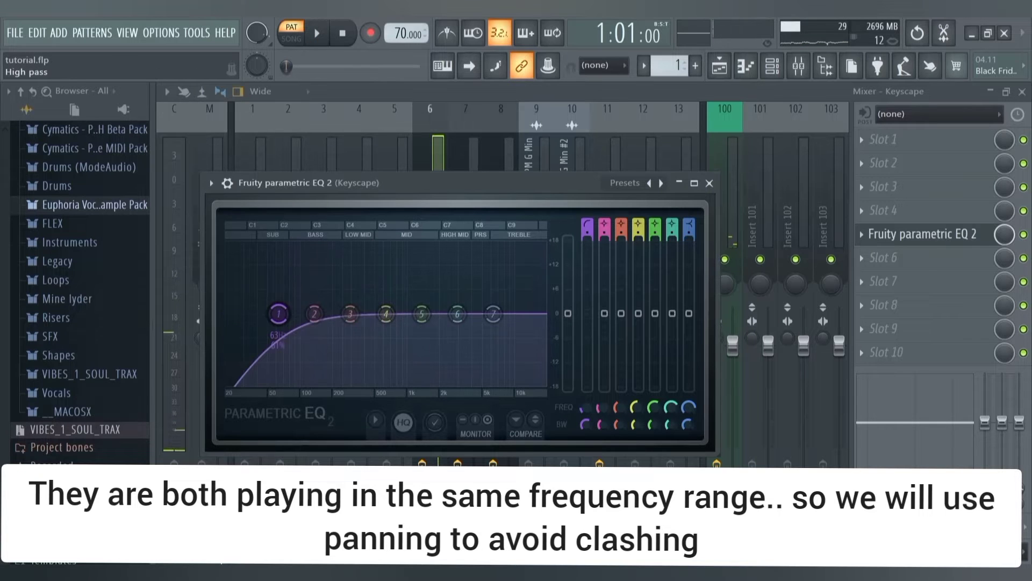
{"action": "left_click_drag", "start_coordinate": [278, 313], "coordinate": [332, 313]}
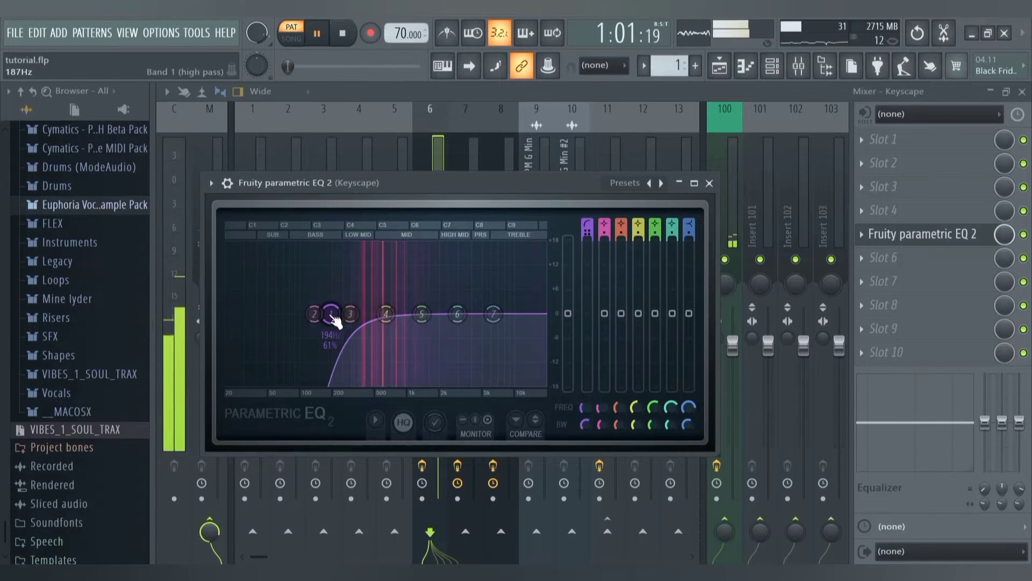
{"action": "key", "text": "Escape"}
{"action": "key", "text": "space"}
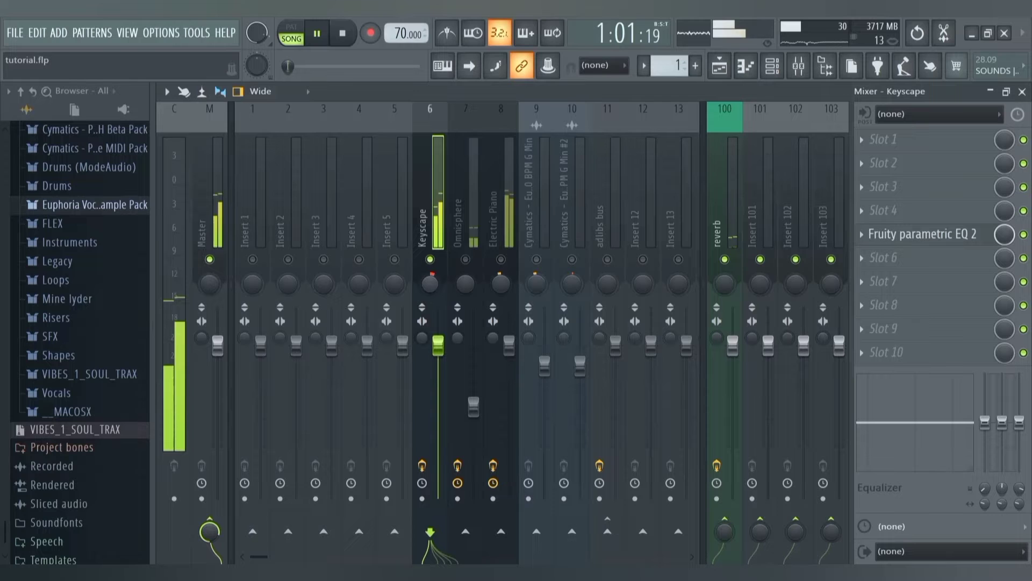
Unsolo the Keyscape mixer track and restart playback of the full mix
{"action": "right_click", "coordinate": [430, 259]}
{"action": "key", "text": "space"}
{"action": "key", "text": "space"}
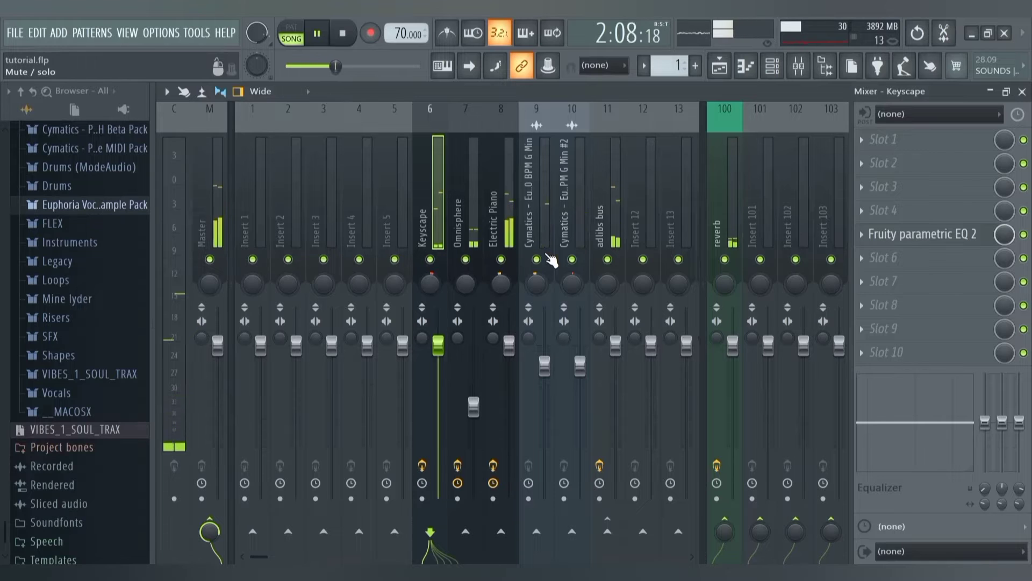
Add MAutopan to slot 2 of the Omnisphere mixer track and slightly lower that track's volume
{"action": "left_click", "coordinate": [465, 226]}
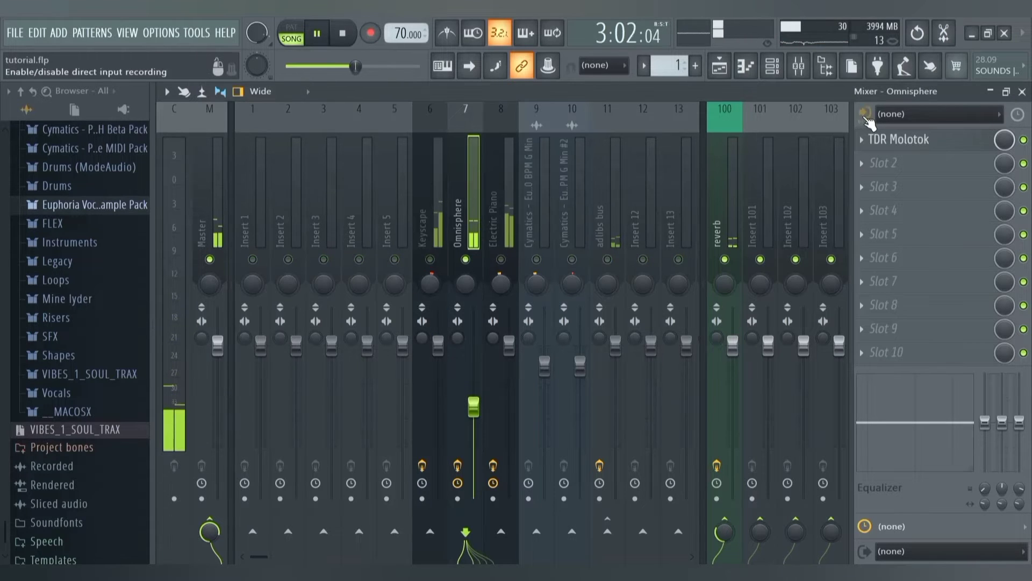
{"action": "key", "text": "space"}
{"action": "left_click", "coordinate": [884, 163]}
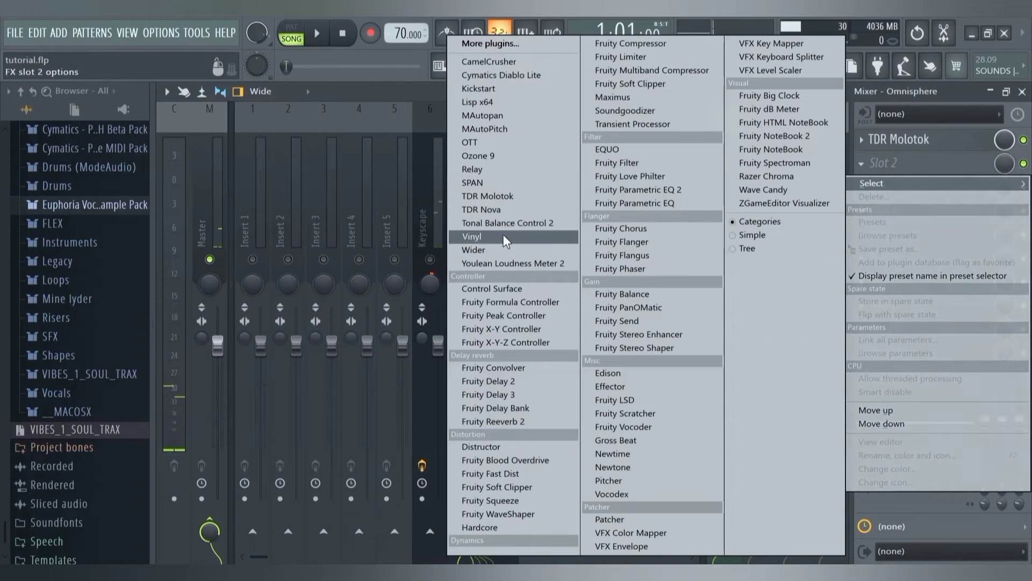
{"action": "left_click", "coordinate": [499, 115]}
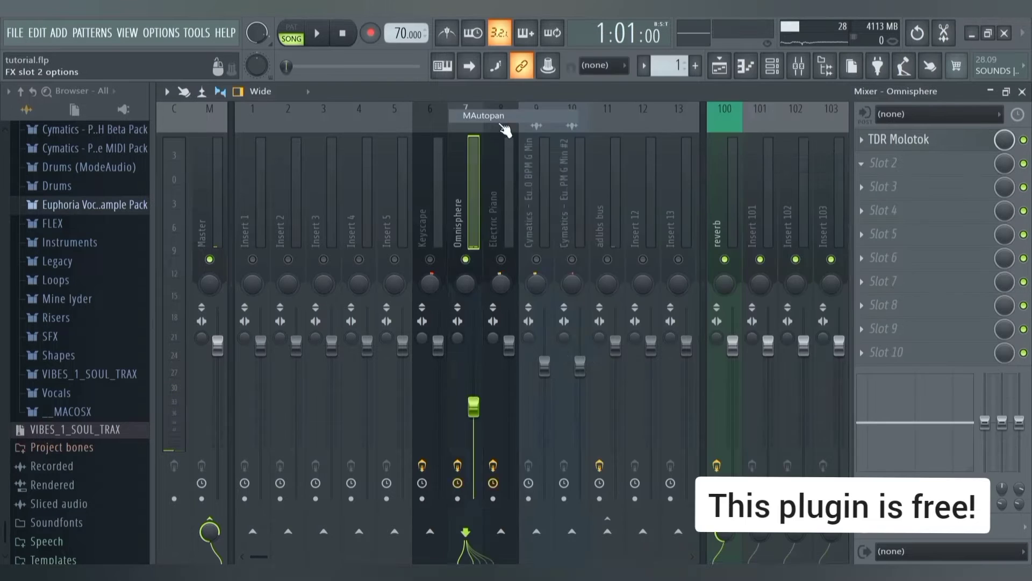
{"action": "key", "text": "Escape"}
{"action": "key", "text": "space"}
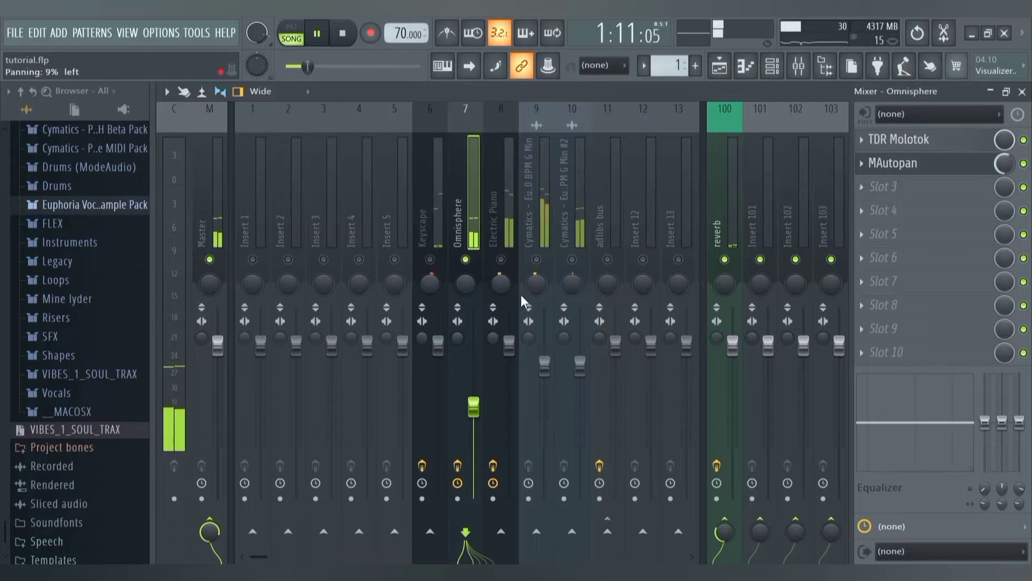
{"action": "left_click_drag", "start_coordinate": [473, 407], "coordinate": [473, 412]}
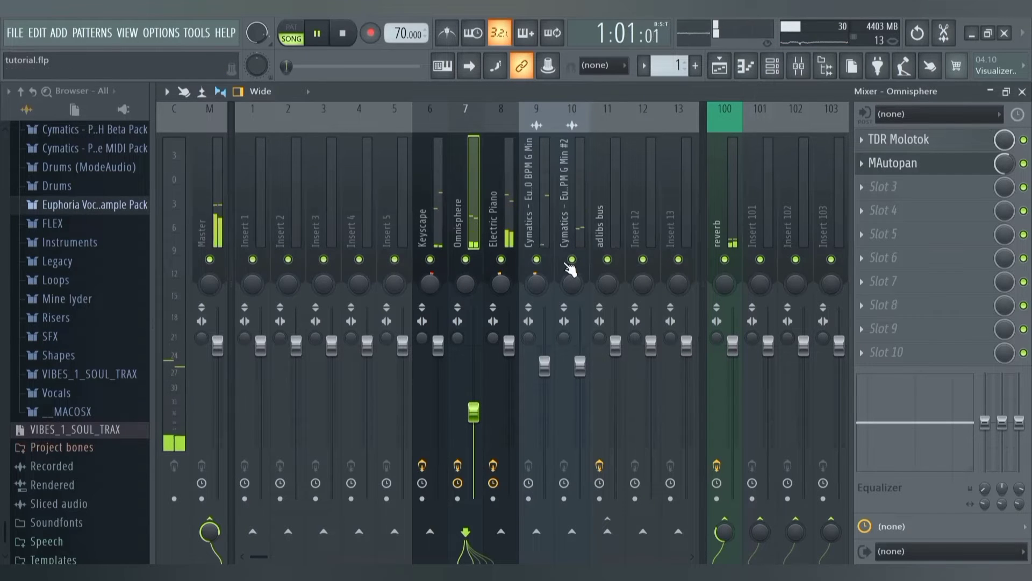
Solo the two Euphoria ad lib tracks, 9 and 10, and check their level on the Master track
{"action": "right_click", "coordinate": [536, 260]}
{"action": "left_click", "coordinate": [573, 260]}
{"action": "left_click", "coordinate": [214, 232]}
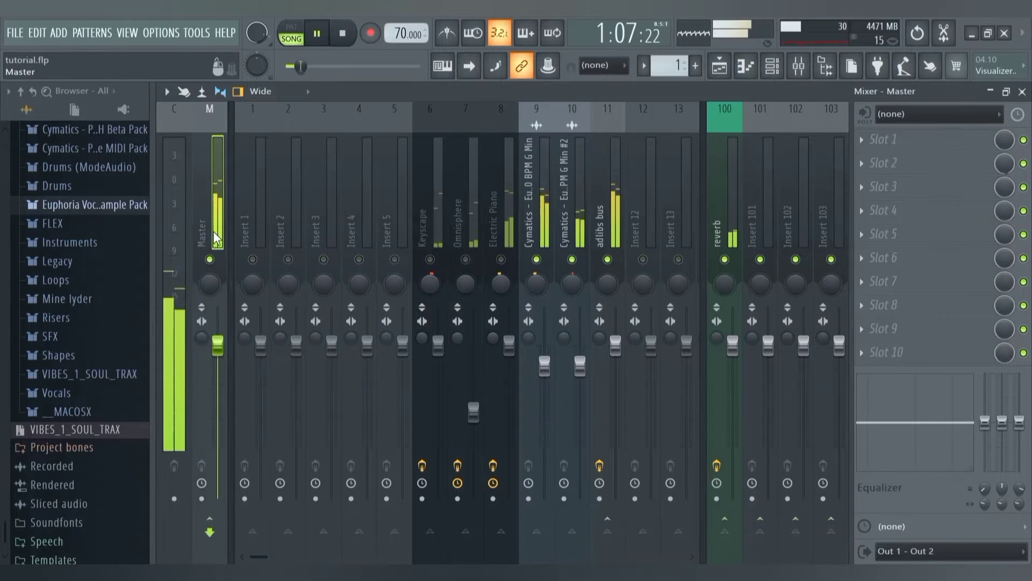
Lower the volume of both Euphoria ad lib tracks together and unsolo the mixer tracks
{"action": "left_click", "coordinate": [532, 215]}
{"action": "left_click", "coordinate": [563, 212], "text": "ctrl"}
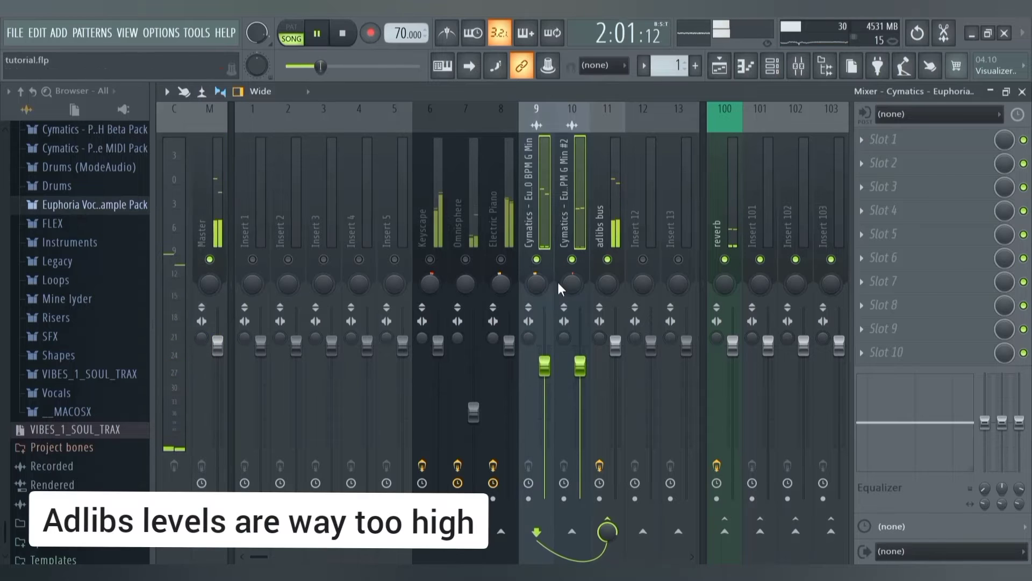
{"action": "left_click_drag", "start_coordinate": [544, 370], "coordinate": [544, 387]}
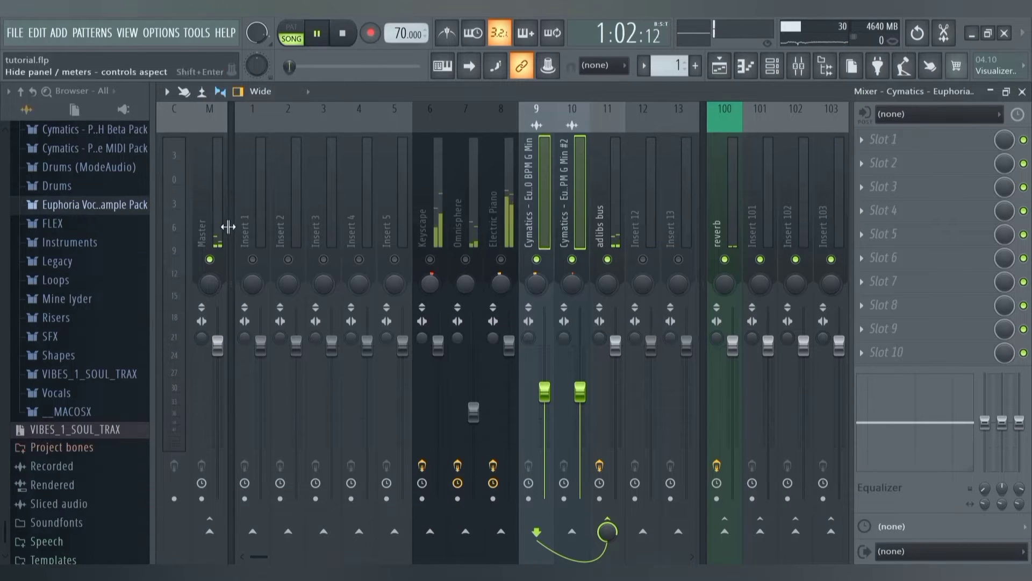
{"action": "left_click", "coordinate": [218, 228]}
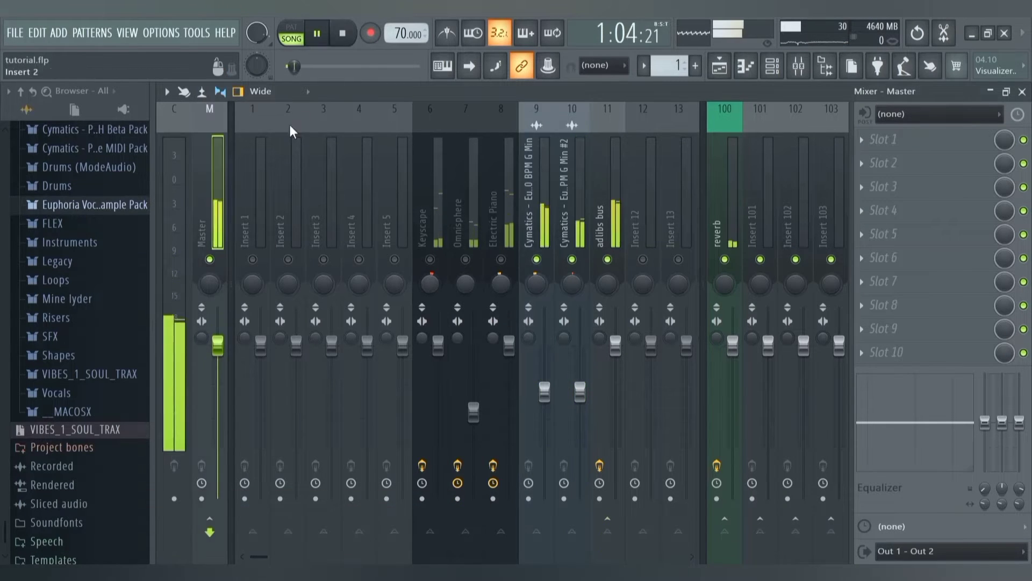
{"action": "right_click", "coordinate": [466, 259]}
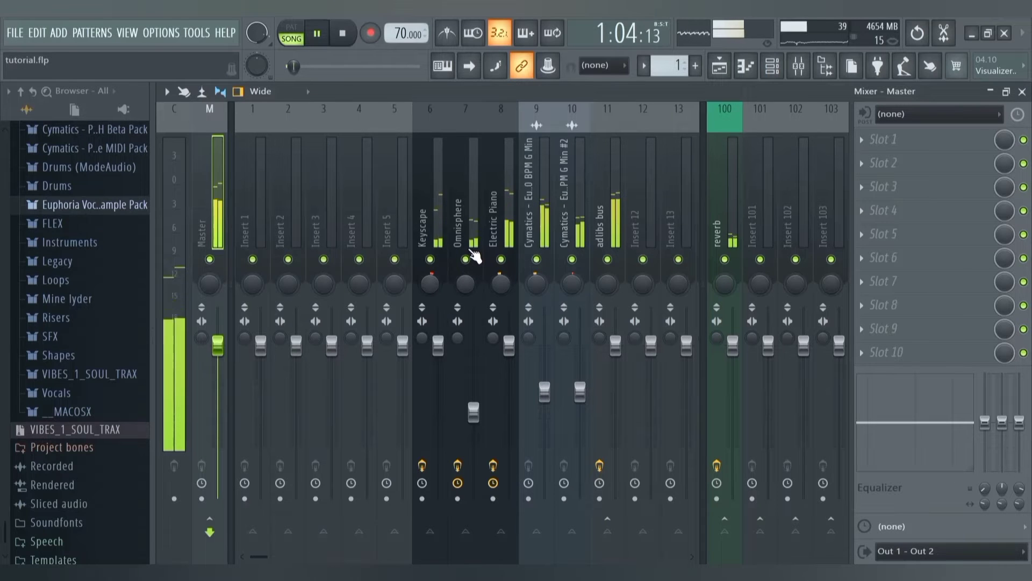
Show the playlist, stop playback and mute Track 3 holding Pattern 1
{"action": "left_click", "coordinate": [719, 65]}
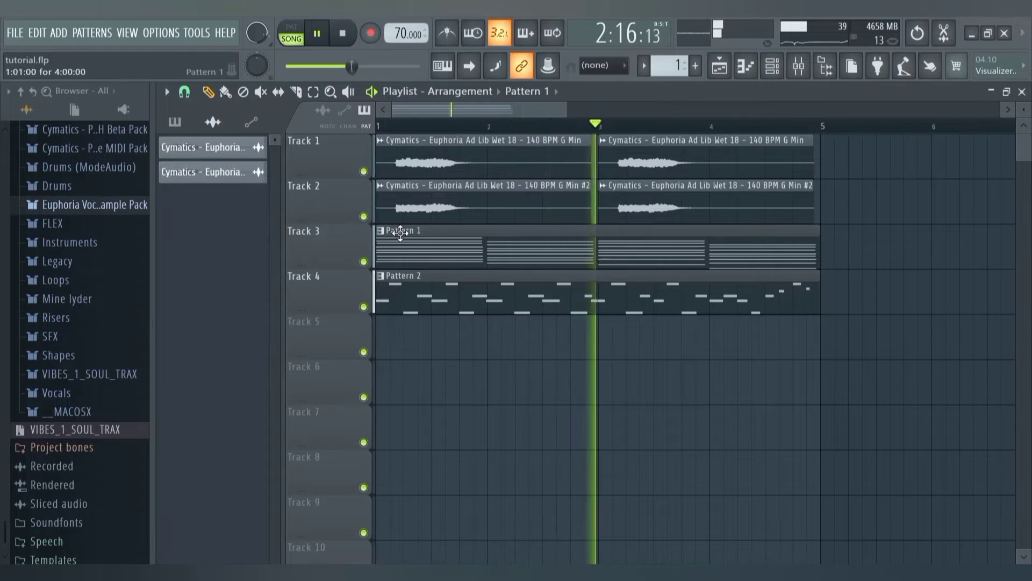
{"action": "key", "text": "space"}
{"action": "left_click", "coordinate": [364, 262]}
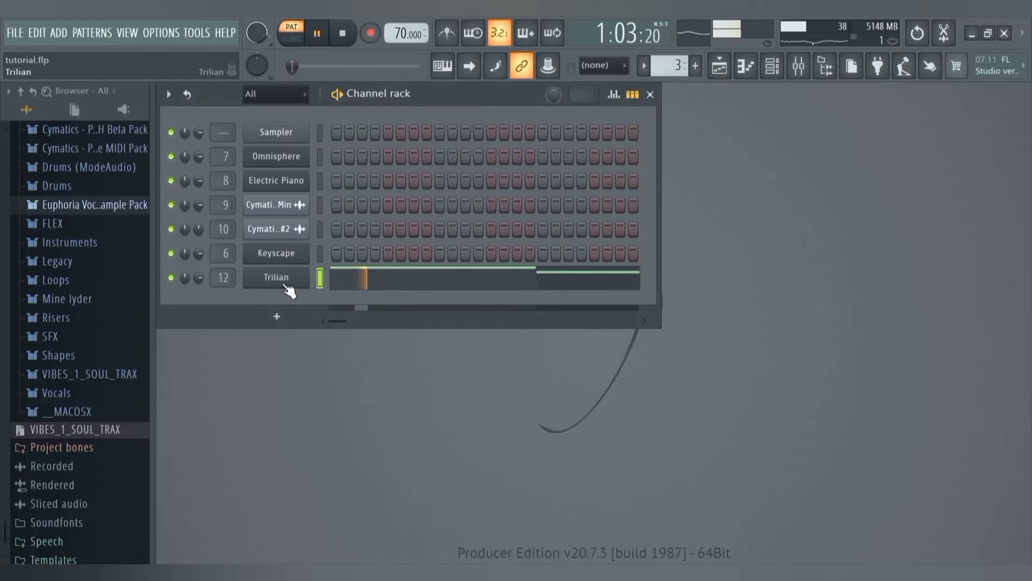
Open the Trilian bass channel and adjust the filter cutoff of the Covert Chorus Bass patch
{"action": "left_click", "coordinate": [285, 286]}
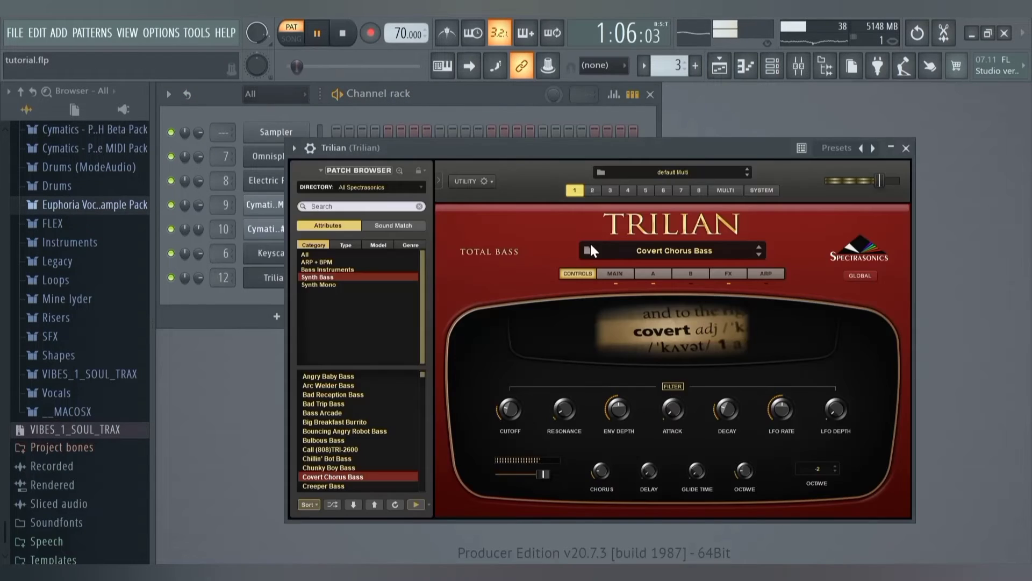
{"action": "left_click_drag", "start_coordinate": [512, 427], "coordinate": [506, 407]}
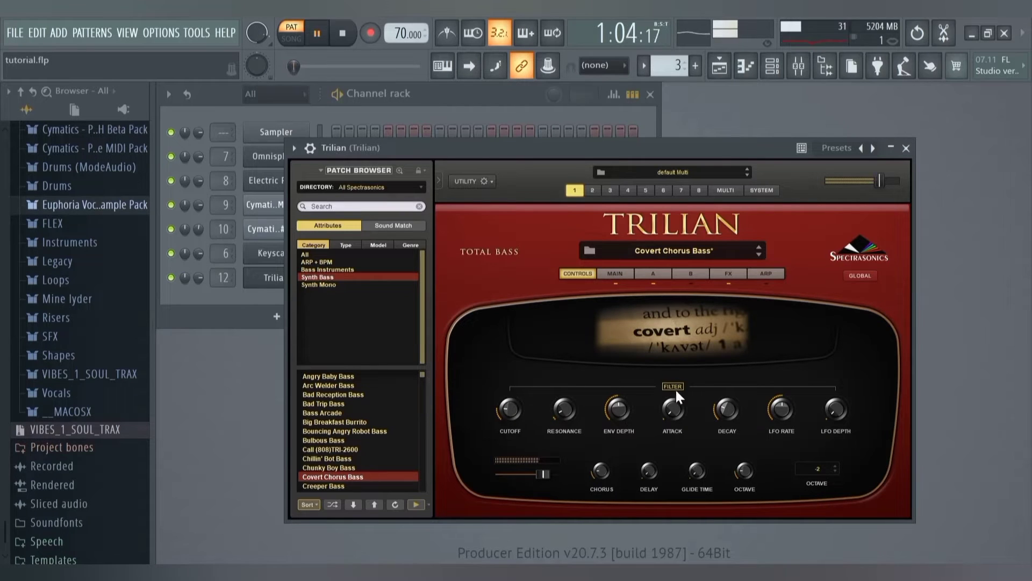
{"action": "mouse_move", "coordinate": [675, 422]}
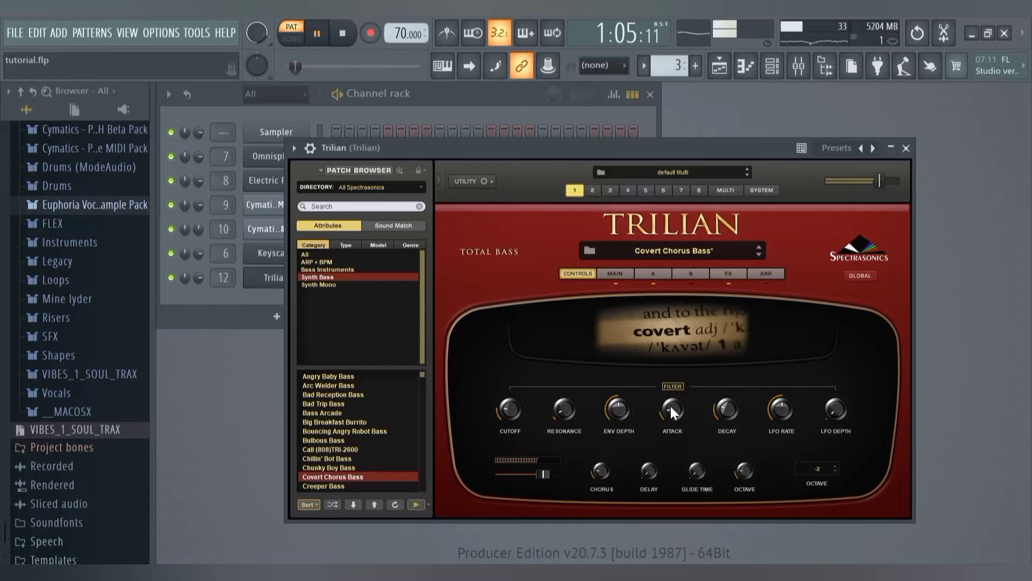
Check the Trilian track in the mixer while the song plays, and return to the playlist
{"action": "left_click", "coordinate": [719, 66]}
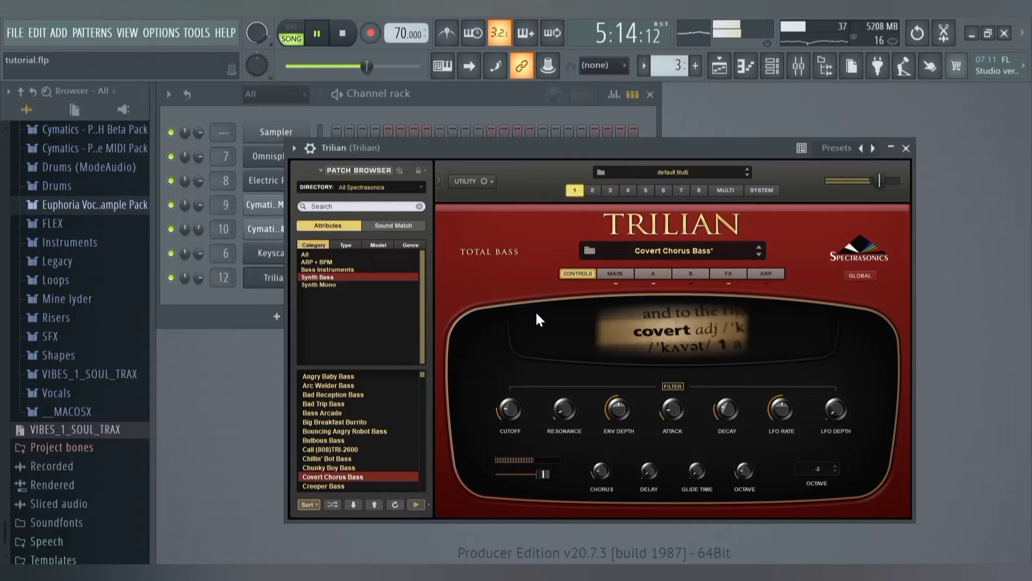
{"action": "left_click", "coordinate": [799, 65]}
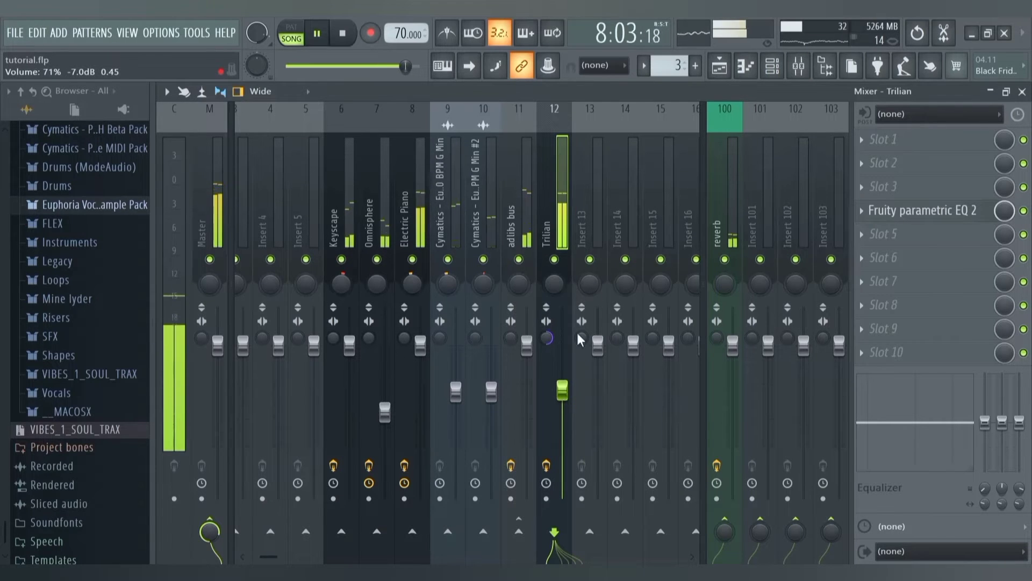
{"action": "left_click", "coordinate": [719, 65]}
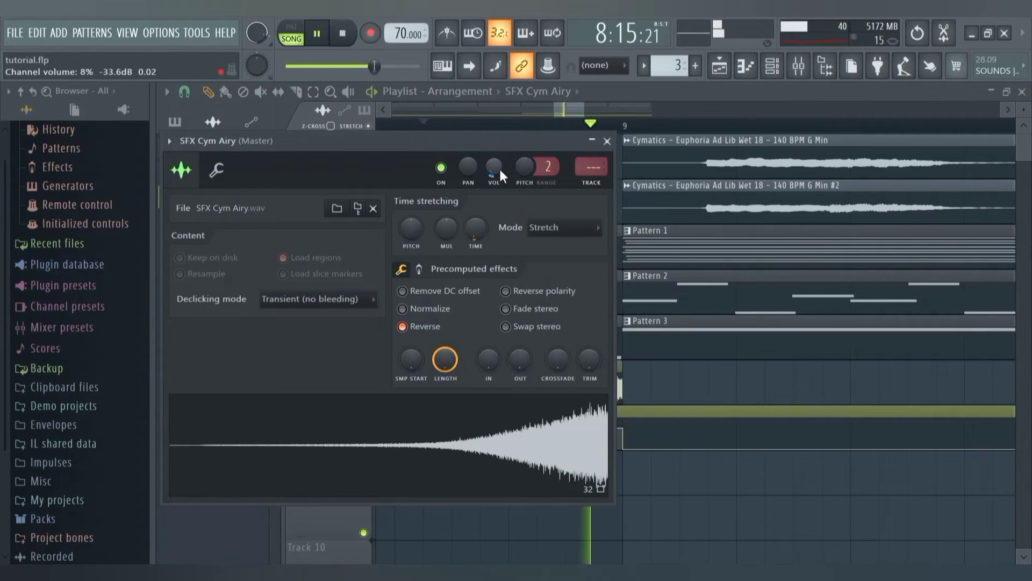
Close the SFX Cym Airy channel settings and place Pattern 4 at bar 9 on the empty track below the EQ automation
{"action": "left_click", "coordinate": [607, 141]}
{"action": "left_click_drag", "start_coordinate": [584, 110], "coordinate": [615, 111]}
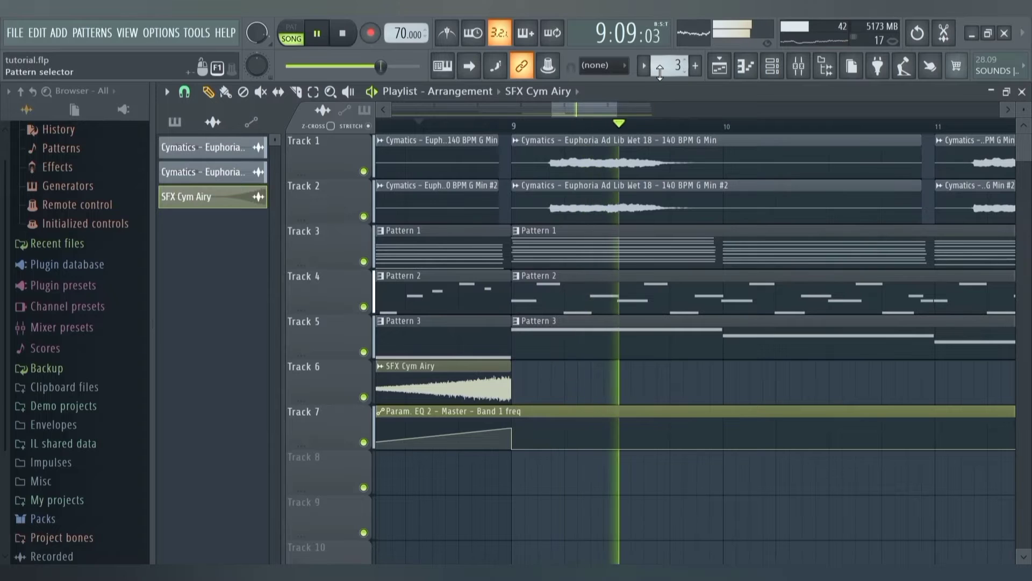
{"action": "key", "text": "space"}
{"action": "left_click_drag", "start_coordinate": [660, 73], "coordinate": [660, 65]}
{"action": "scroll", "coordinate": [553, 323], "scroll_direction": "down", "scroll_amount": 1}
{"action": "left_click", "coordinate": [517, 434]}
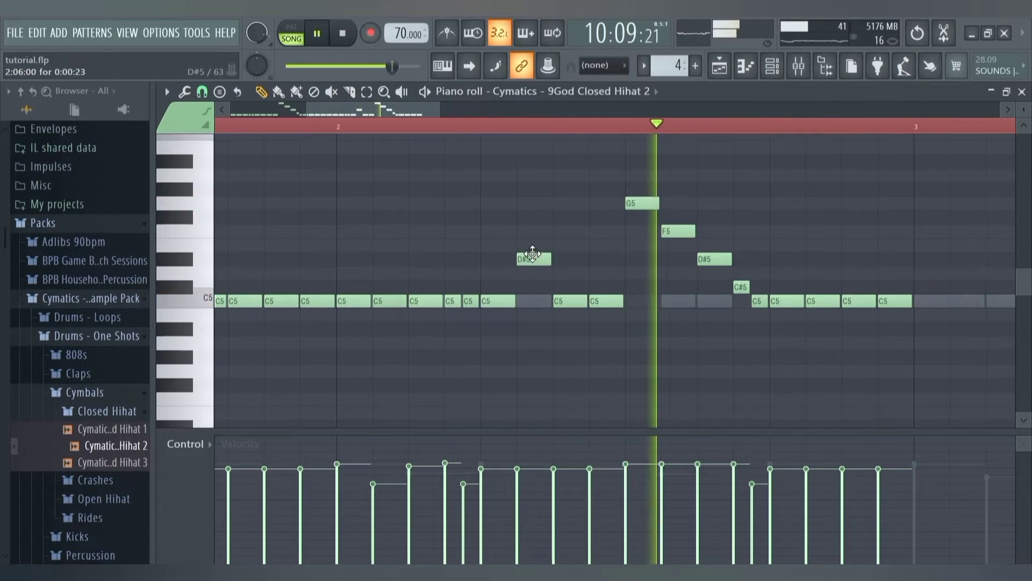
Stop the song, route the kick, snare and hi-hat channels to consecutive mixer tracks from Insert 1, and play the pattern alone
{"action": "key", "text": "space"}
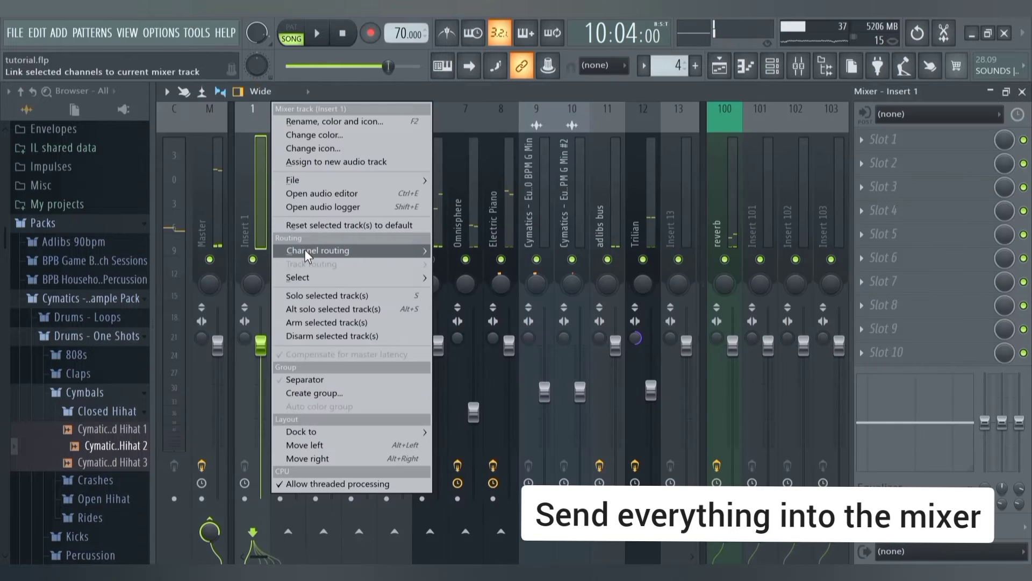
{"action": "mouse_move", "coordinate": [304, 250]}
{"action": "left_click", "coordinate": [484, 264]}
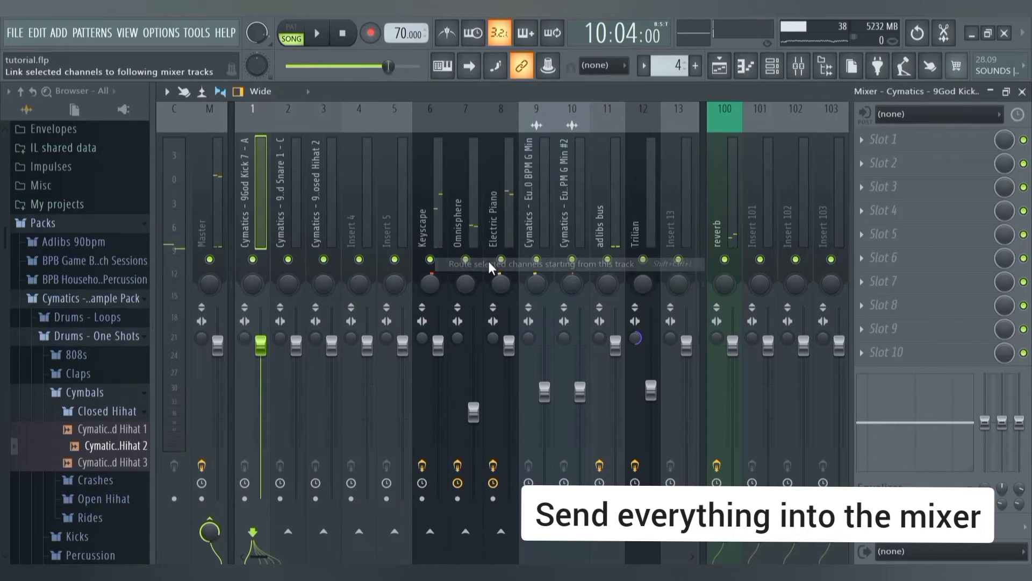
{"action": "left_click", "coordinate": [304, 35]}
{"action": "key", "text": "space"}
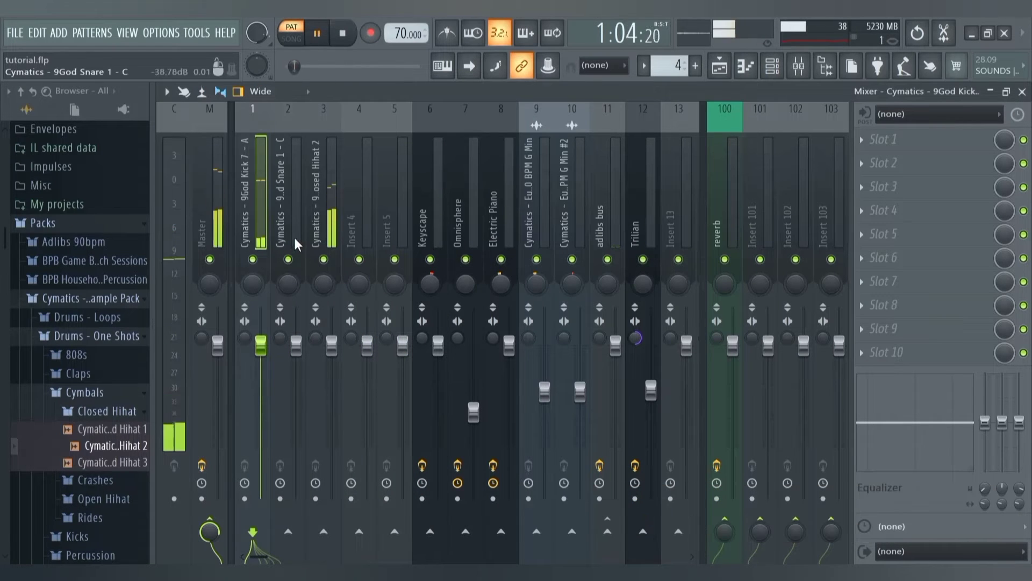
Balance the drum mixer tracks with the kick in mono, the hi-hats panned about 14% left, and lower snare and hi-hat levels
{"action": "left_click_drag", "start_coordinate": [245, 337], "coordinate": [245, 301]}
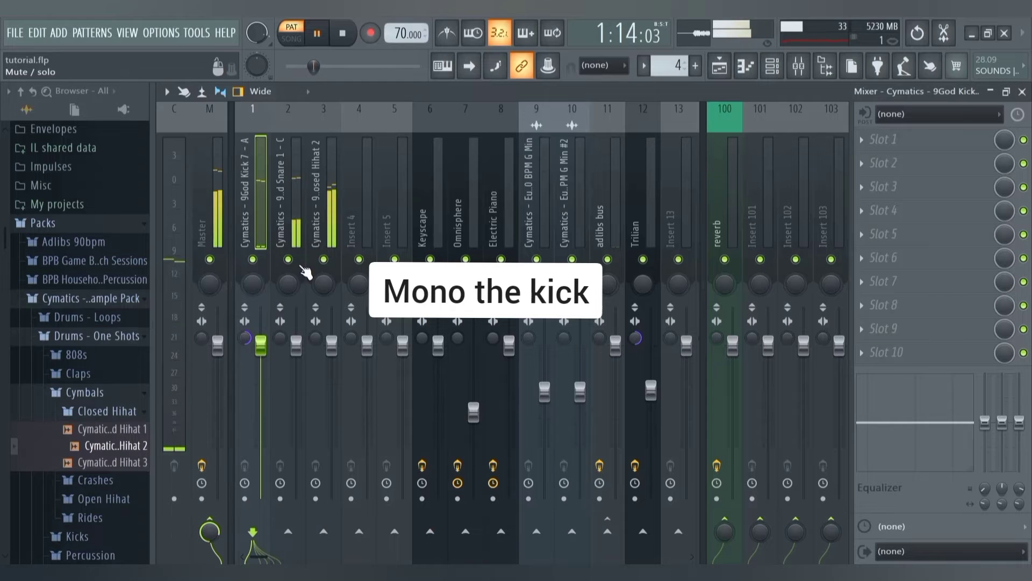
{"action": "mouse_move", "coordinate": [324, 281]}
{"action": "left_mouse_down"}
{"action": "mouse_move", "coordinate": [324, 307]}
{"action": "mouse_move", "coordinate": [324, 295]}
{"action": "left_mouse_up"}
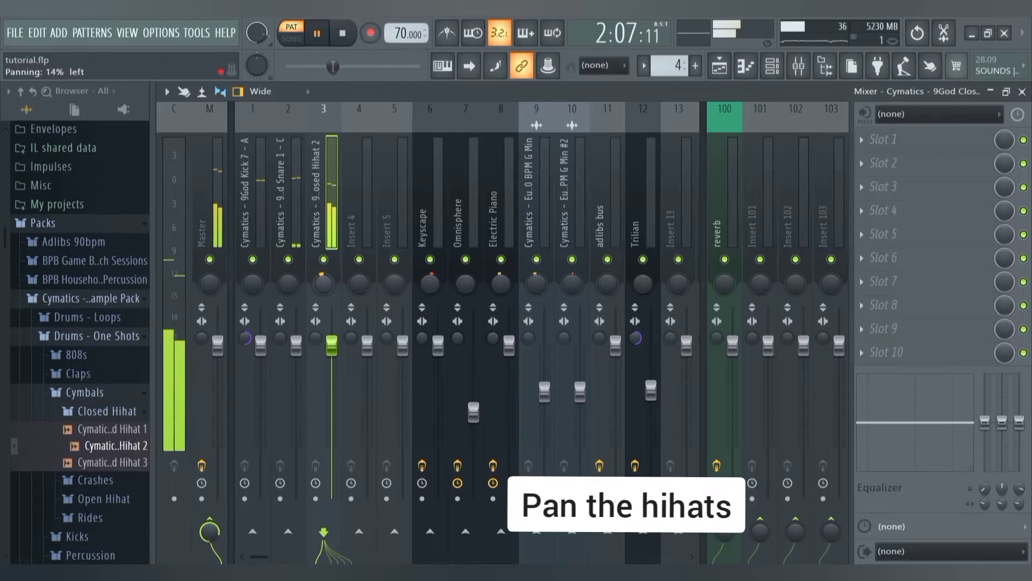
{"action": "left_click_drag", "start_coordinate": [295, 327], "coordinate": [332, 363]}
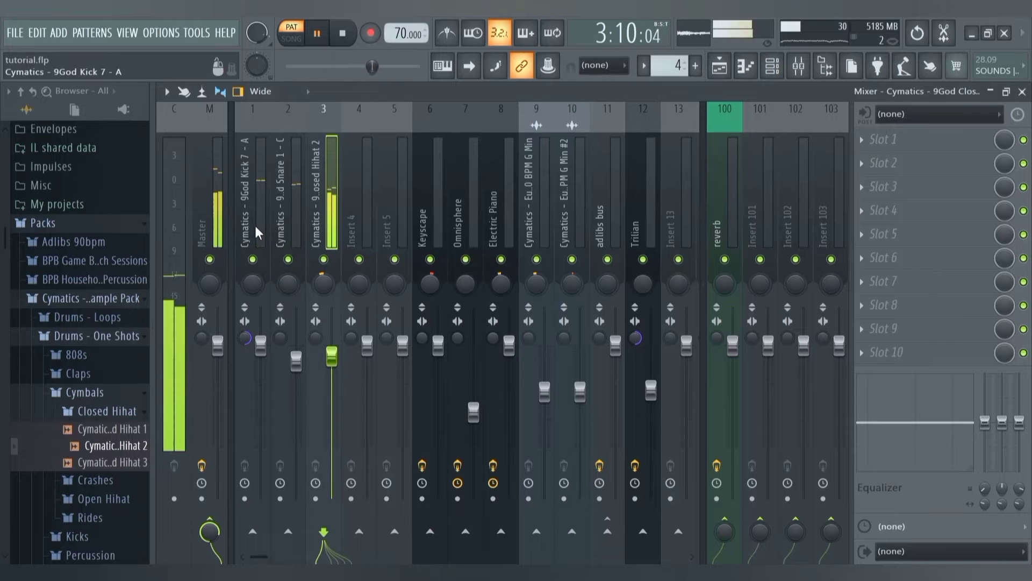
Add Fruity Parametric EQ 2 to slot 5 of the kick track and make band 1 a high-pass below the sub range
{"action": "left_click", "coordinate": [253, 204]}
{"action": "left_click", "coordinate": [882, 234]}
{"action": "left_click", "coordinate": [662, 191]}
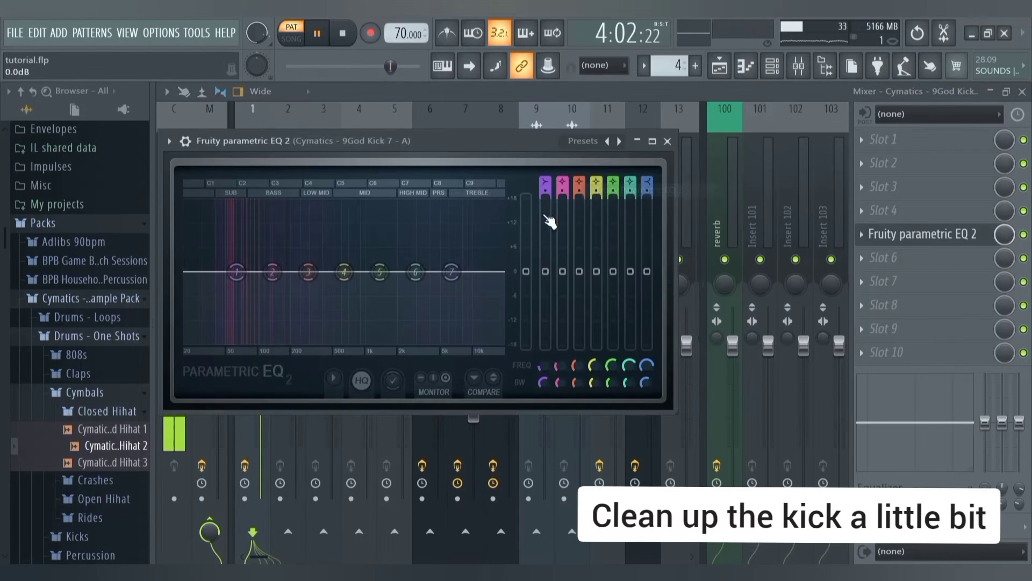
{"action": "left_click_drag", "start_coordinate": [545, 181], "coordinate": [546, 184]}
{"action": "left_click_drag", "start_coordinate": [236, 271], "coordinate": [214, 272]}
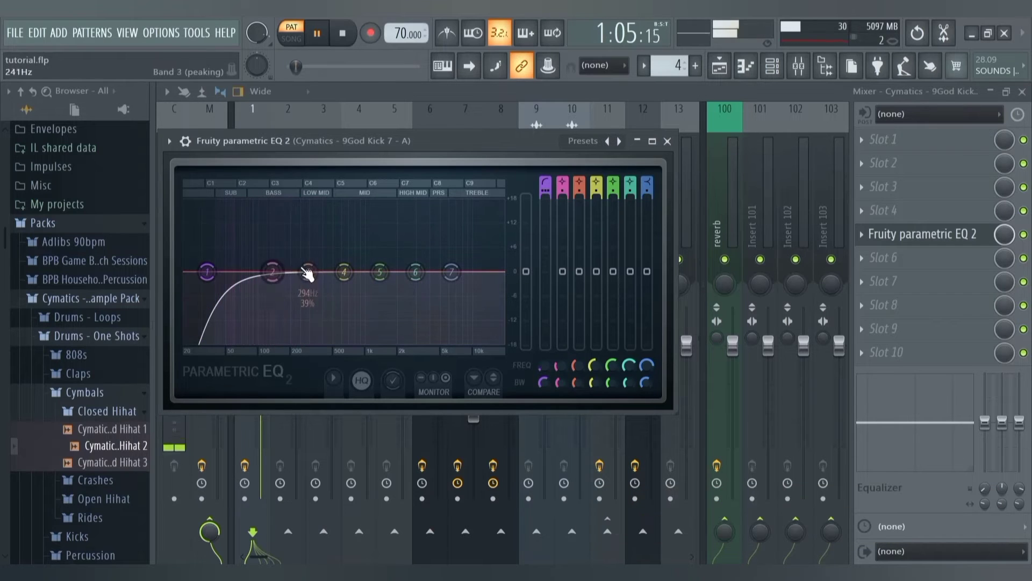
Dip band 3 slightly around 300 Hz and cut the band 7 high shelf in the kick's EQ, then close it
{"action": "mouse_move", "coordinate": [311, 282]}
{"action": "left_mouse_down"}
{"action": "mouse_move", "coordinate": [301, 237]}
{"action": "mouse_move", "coordinate": [314, 281]}
{"action": "left_mouse_up"}
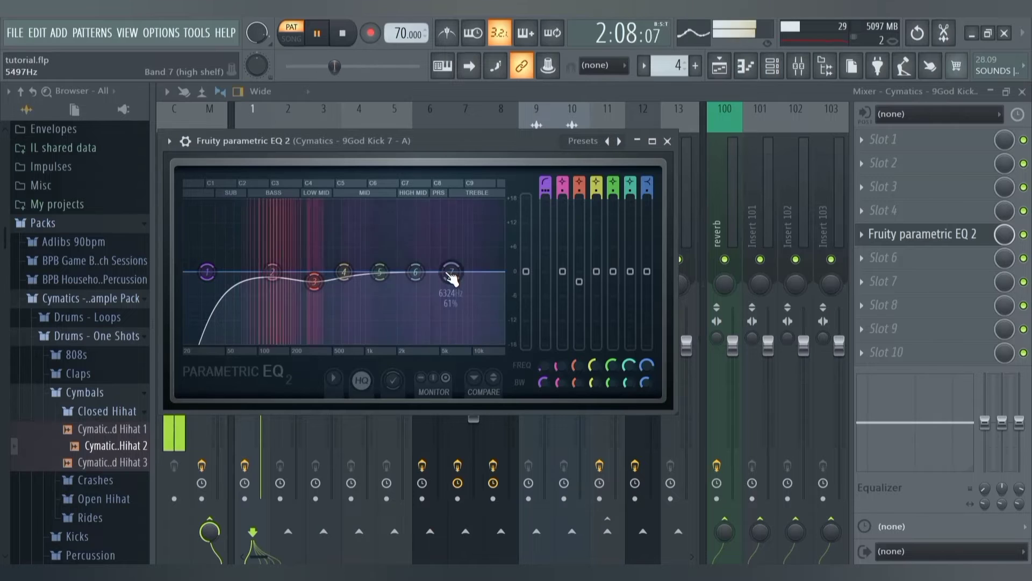
{"action": "left_click_drag", "start_coordinate": [451, 273], "coordinate": [483, 334]}
{"action": "key", "text": "Escape"}
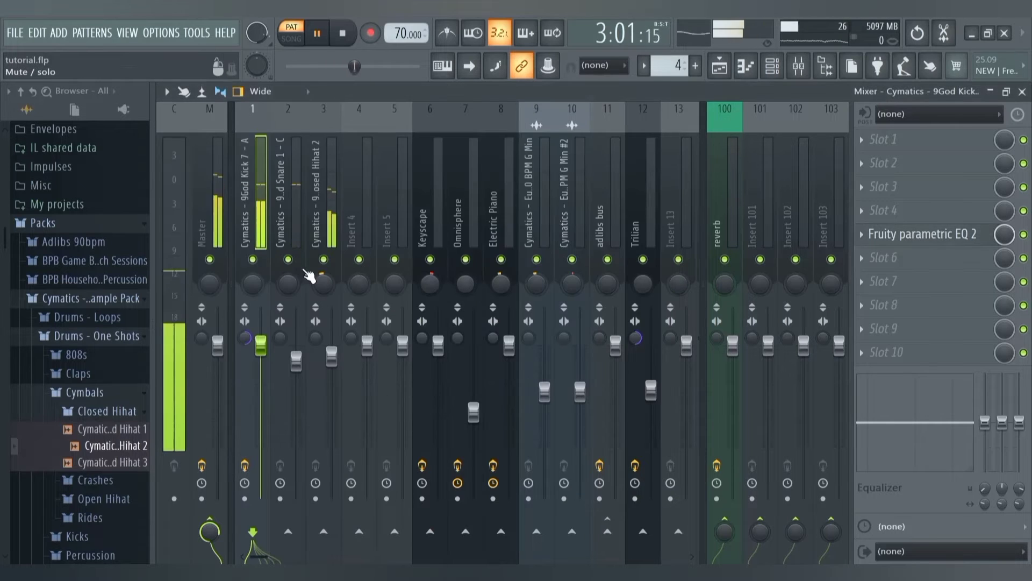
Select the Master track, return to the playlist and play the song from bar 9
{"action": "left_click", "coordinate": [207, 207]}
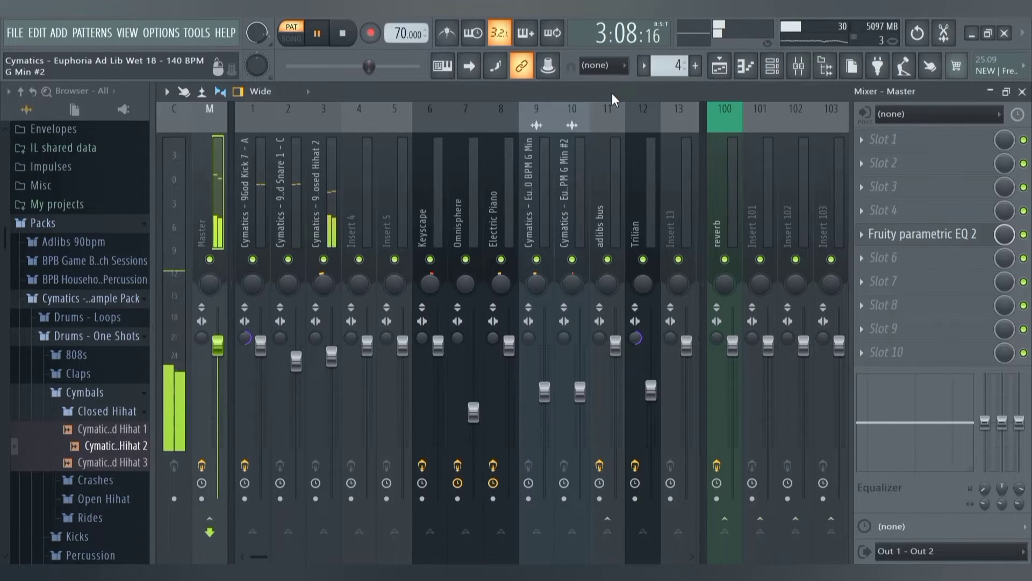
{"action": "left_click", "coordinate": [721, 75]}
{"action": "left_click", "coordinate": [502, 130]}
{"action": "key", "text": "space"}
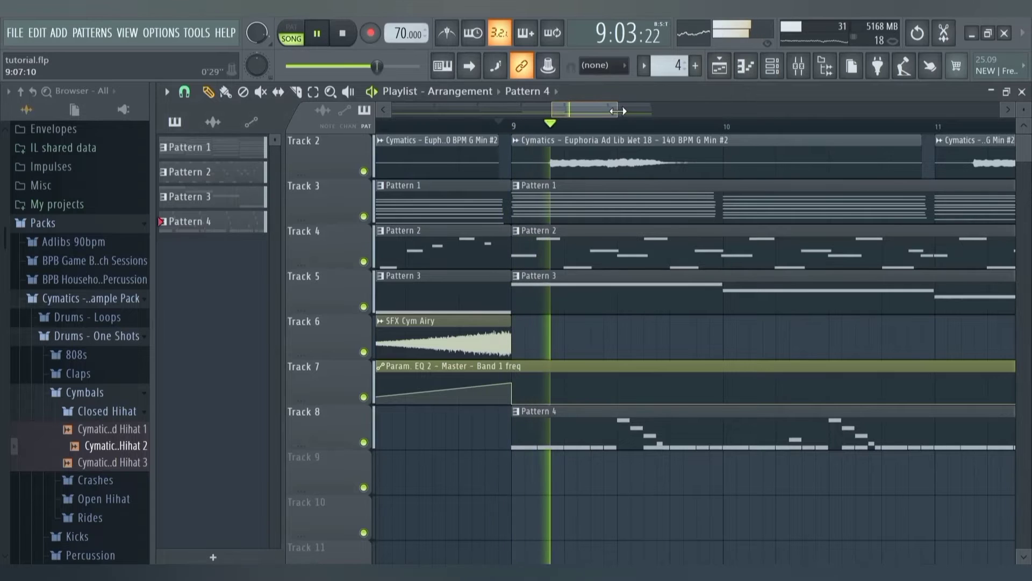
{"action": "left_click_drag", "start_coordinate": [651, 111], "coordinate": [667, 113]}
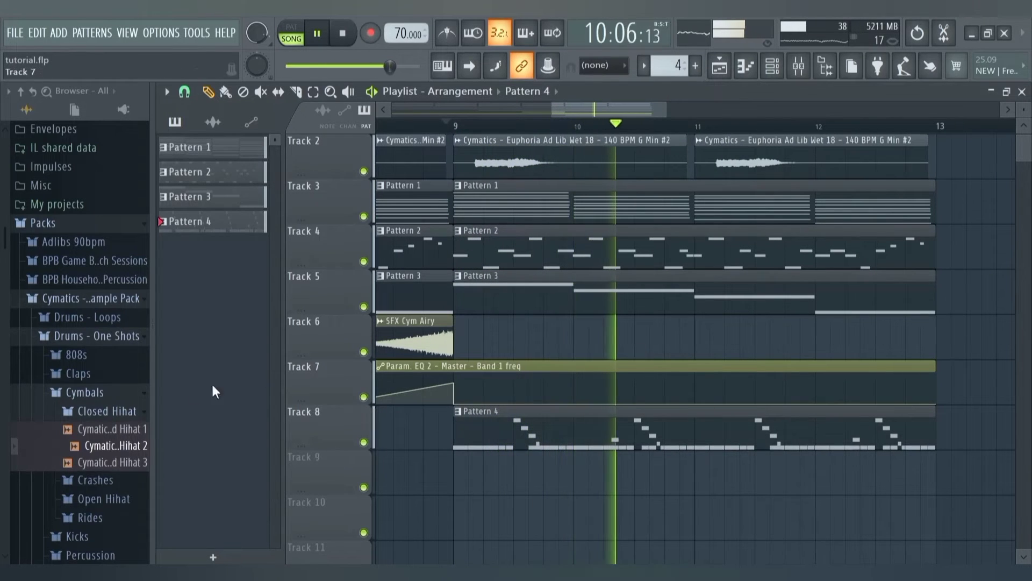
Collapse the Cymbals folder and browse the Percussion samples under Drums - One Shots while the song plays
{"action": "left_click", "coordinate": [125, 392]}
{"action": "left_click", "coordinate": [97, 430]}
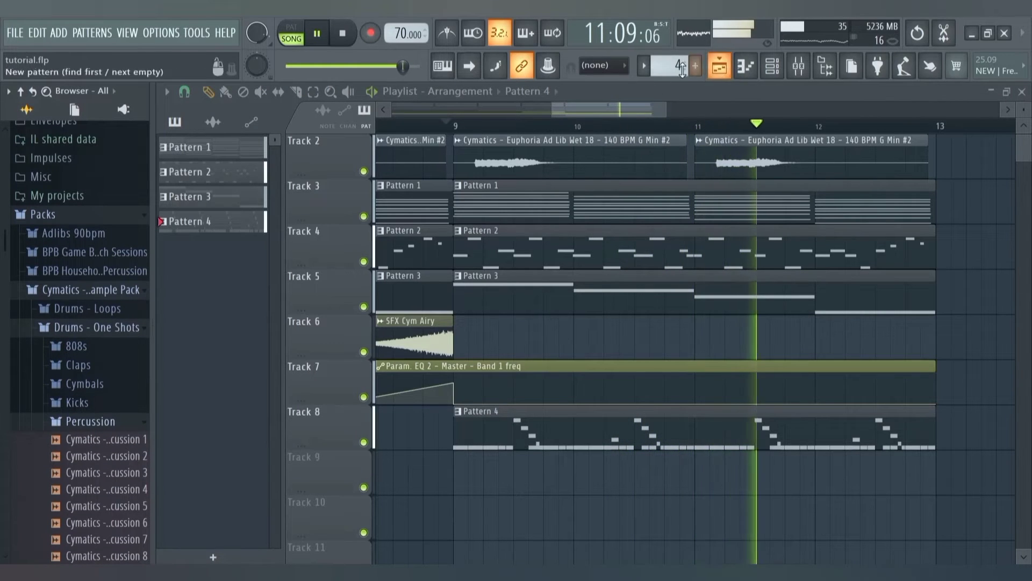
{"action": "key", "text": "F9"}
{"action": "key", "text": "F9"}
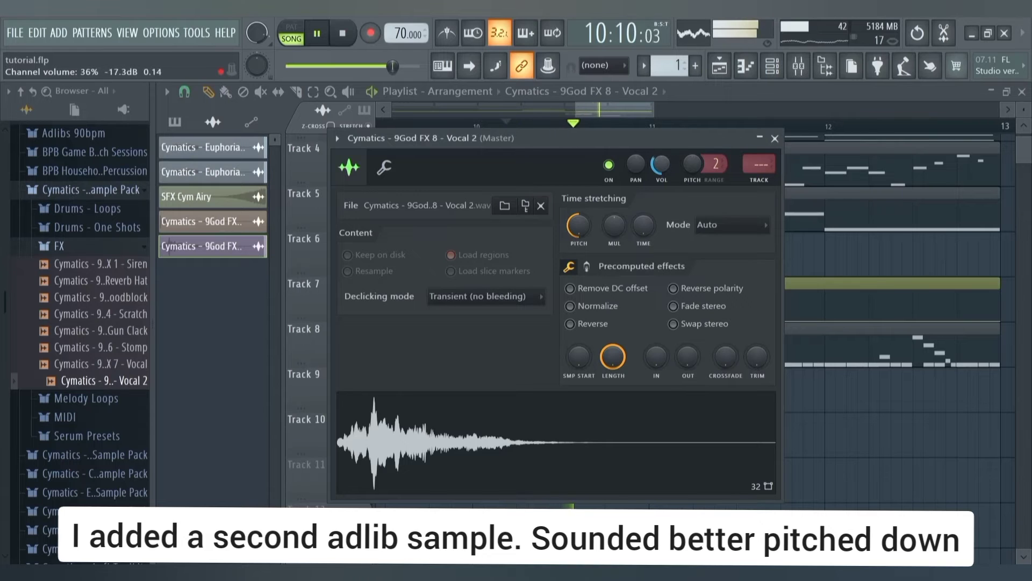
Close the Vocal 2 sampler, place another Cymatics - 9God FX 8 - Vocal 2 clip mid bar 12 on Track 10, and listen to it
{"action": "key", "text": "Escape"}
{"action": "mouse_move", "coordinate": [636, 112]}
{"action": "left_mouse_down"}
{"action": "mouse_move", "coordinate": [615, 114]}
{"action": "mouse_move", "coordinate": [695, 112]}
{"action": "mouse_move", "coordinate": [655, 113]}
{"action": "left_mouse_up"}
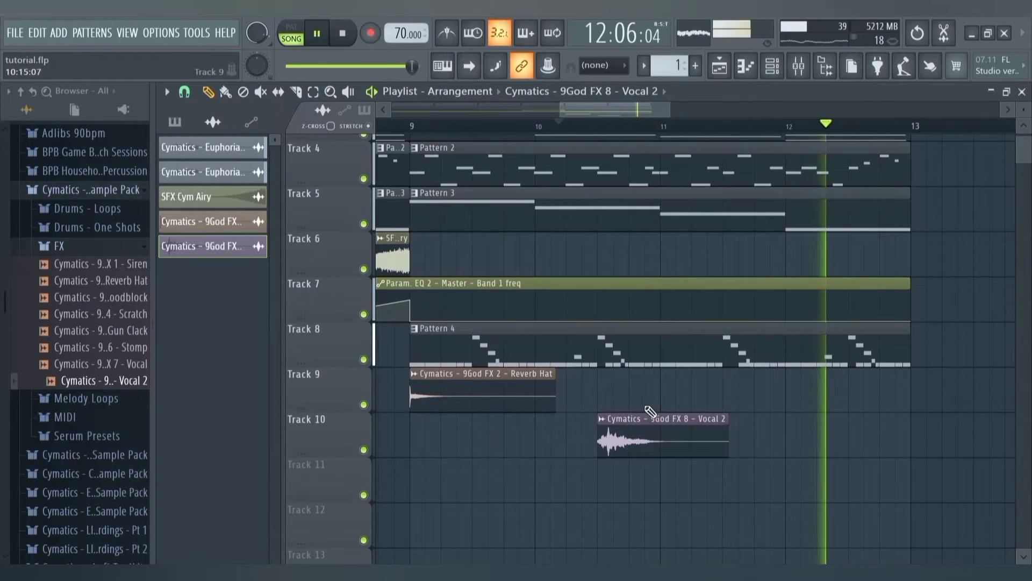
{"action": "left_click", "coordinate": [855, 438]}
{"action": "left_click", "coordinate": [814, 126]}
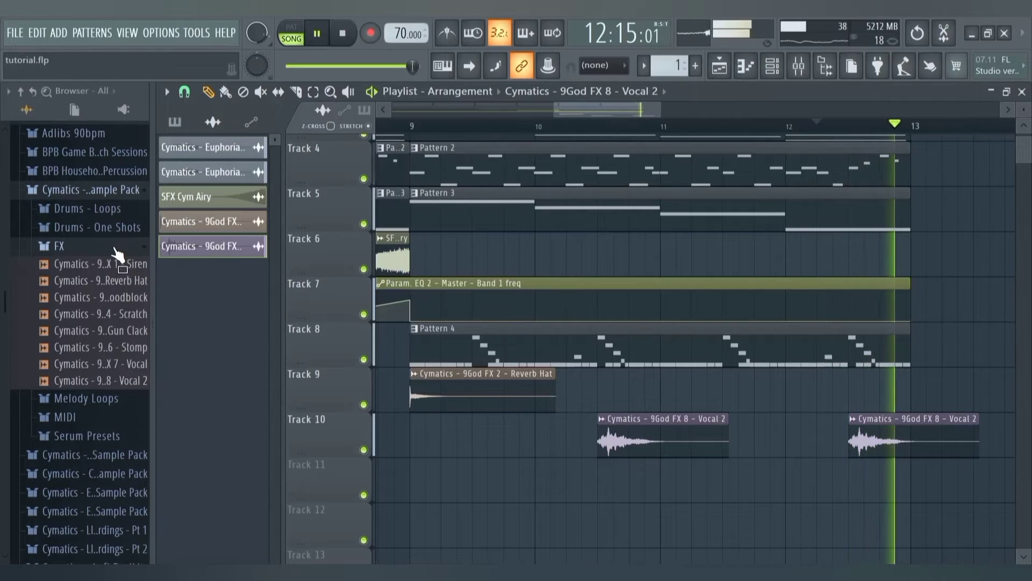
{"action": "left_click", "coordinate": [127, 247]}
{"action": "key", "text": "space"}
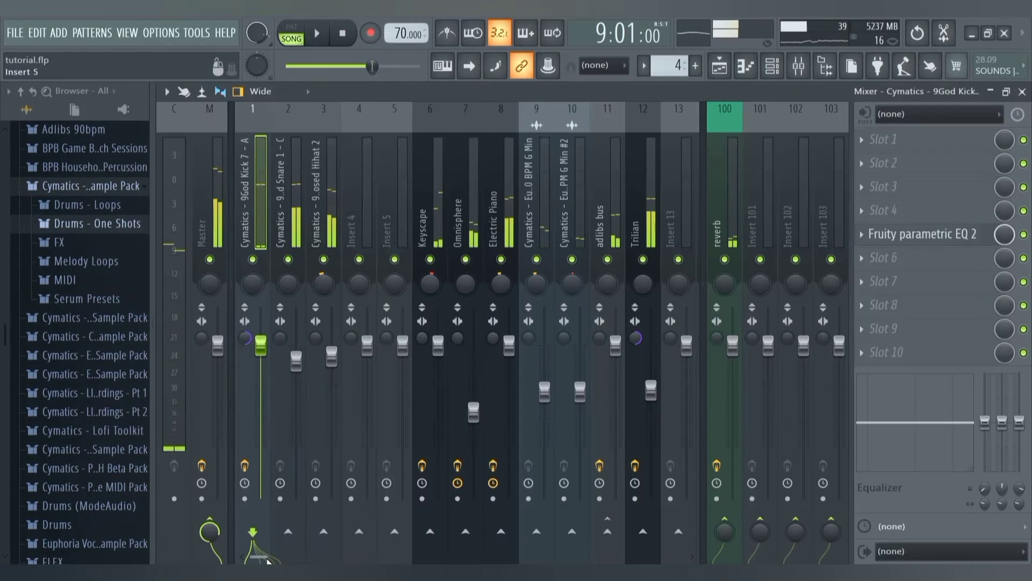
Sidechain the kick mixer track to the Trilian track
{"action": "left_click_drag", "start_coordinate": [266, 559], "coordinate": [272, 559]}
{"action": "key", "text": "space"}
{"action": "right_click", "coordinate": [589, 530]}
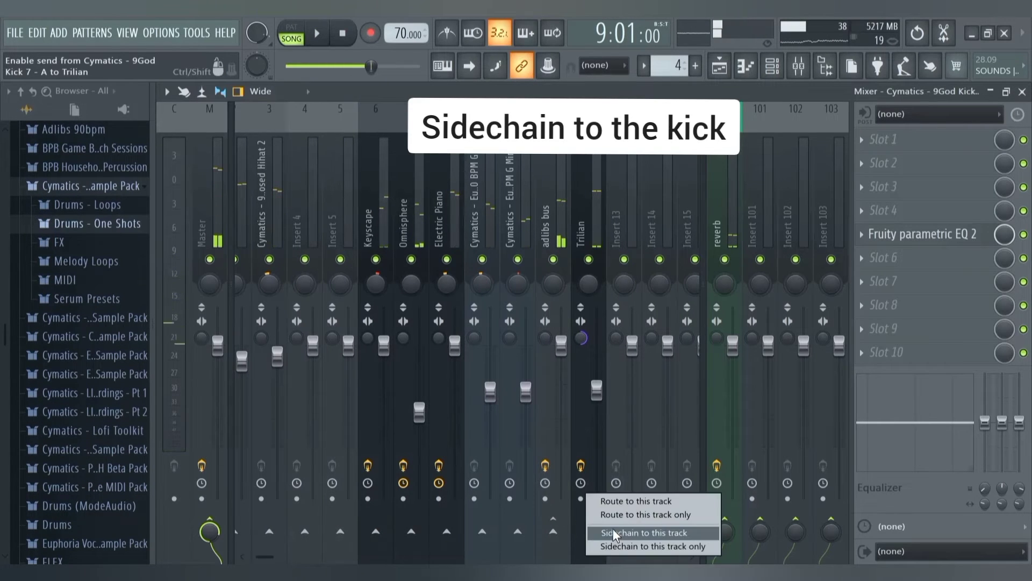
{"action": "left_click", "coordinate": [612, 528]}
Add Fruity Limiter to slot 10 of the Trilian track, in compressor mode with the kick as its sidechain input
{"action": "left_click", "coordinate": [590, 221]}
{"action": "left_click", "coordinate": [887, 352]}
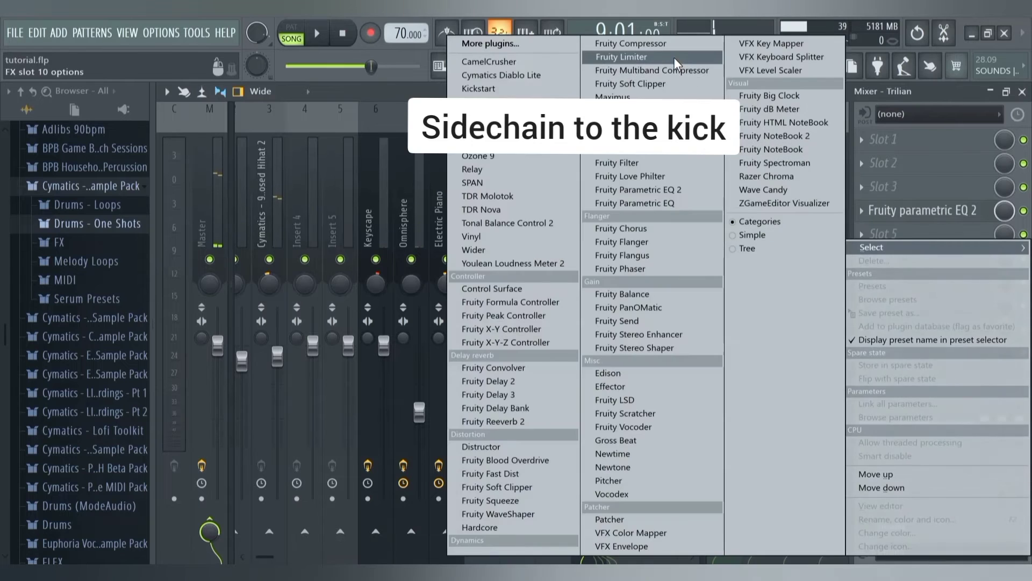
{"action": "left_click", "coordinate": [543, 55]}
{"action": "left_click", "coordinate": [366, 444]}
{"action": "left_click", "coordinate": [524, 443]}
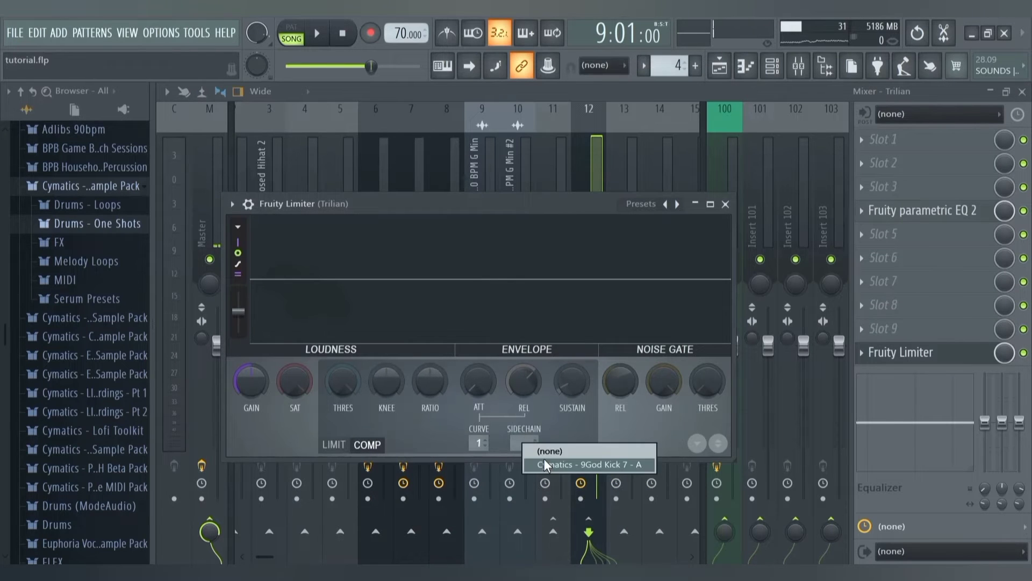
{"action": "left_click", "coordinate": [570, 462]}
Lower the compressor threshold to about -30.7 dB and raise its ratio and attack during playback, then close Fruity Limiter
{"action": "left_click_drag", "start_coordinate": [342, 381], "coordinate": [342, 420]}
{"action": "key", "text": "space"}
{"action": "left_click_drag", "start_coordinate": [426, 386], "coordinate": [426, 358]}
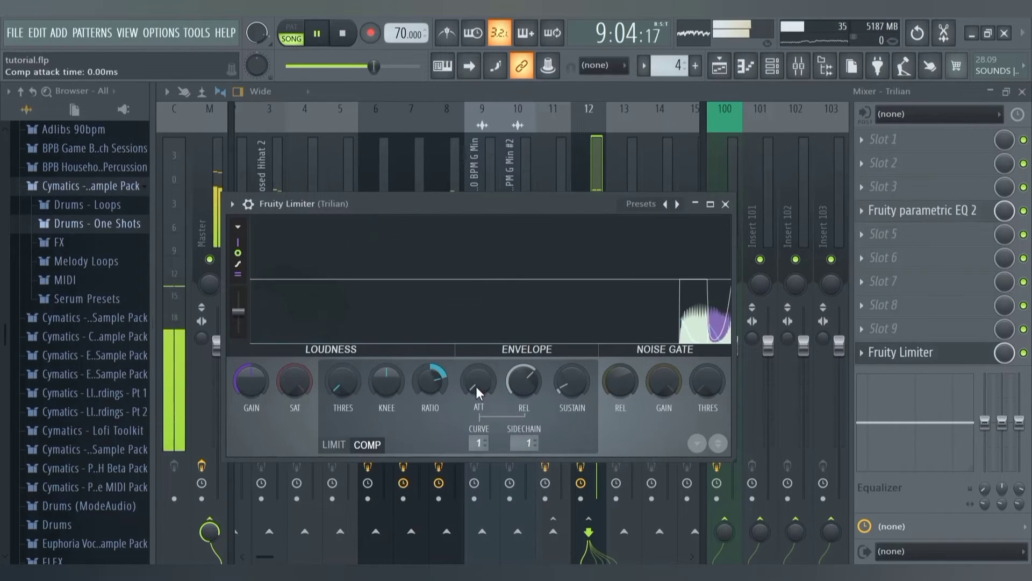
{"action": "left_click_drag", "start_coordinate": [477, 387], "coordinate": [478, 372]}
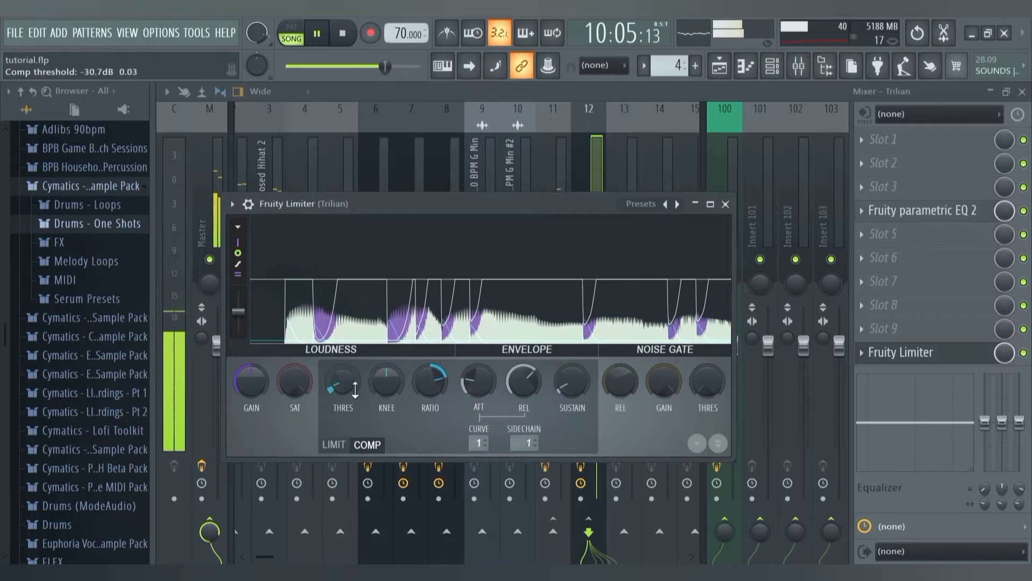
{"action": "left_click", "coordinate": [901, 352]}
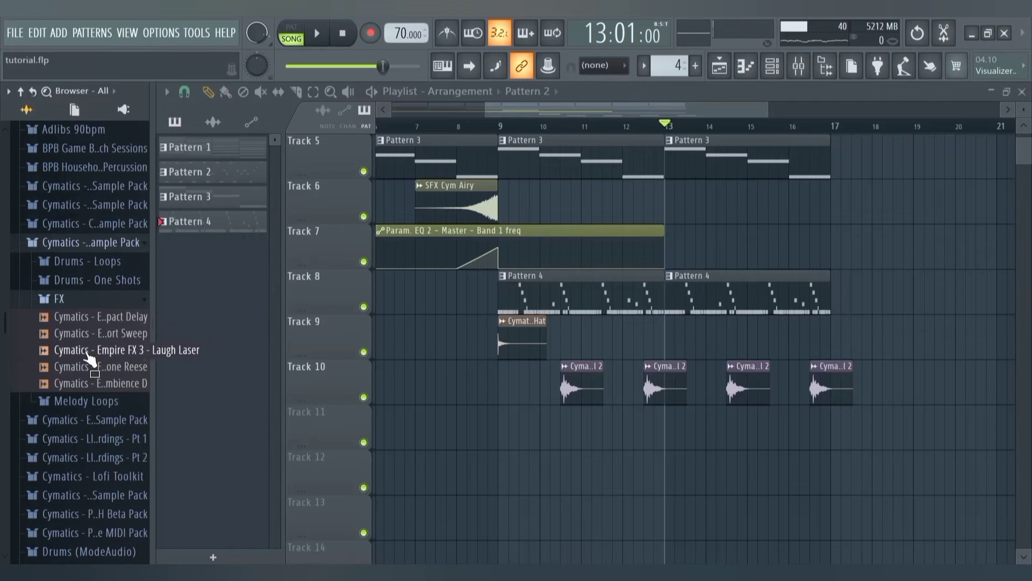
Audition the Cymatics Empire FX samples, including Laugh Laser and Ambience D, and try Ambience D against the song at bar 13
{"action": "left_click", "coordinate": [85, 351]}
{"action": "left_click", "coordinate": [86, 382]}
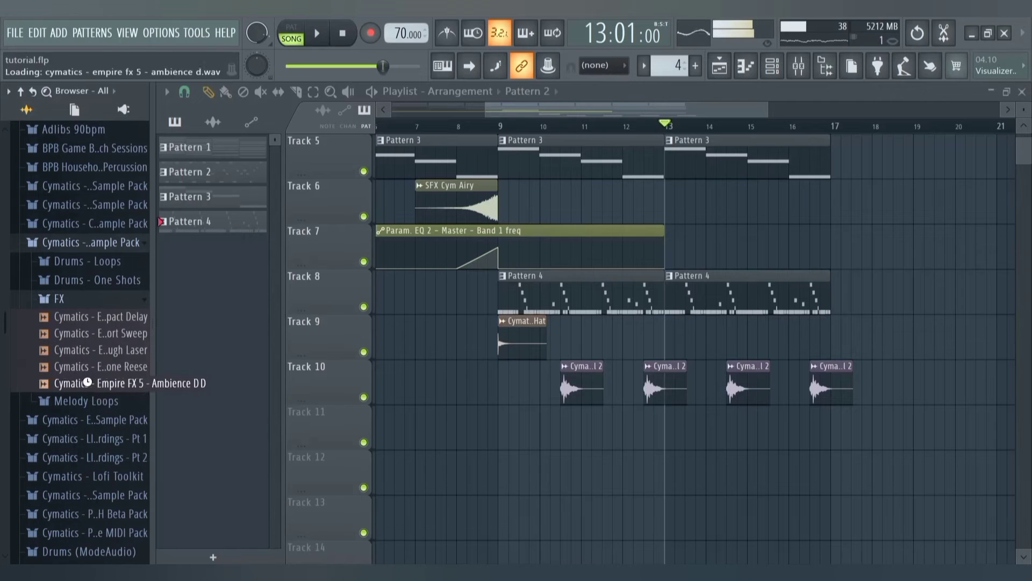
{"action": "left_click", "coordinate": [94, 334]}
{"action": "left_click", "coordinate": [101, 320]}
{"action": "key", "text": "space"}
{"action": "left_click", "coordinate": [109, 386]}
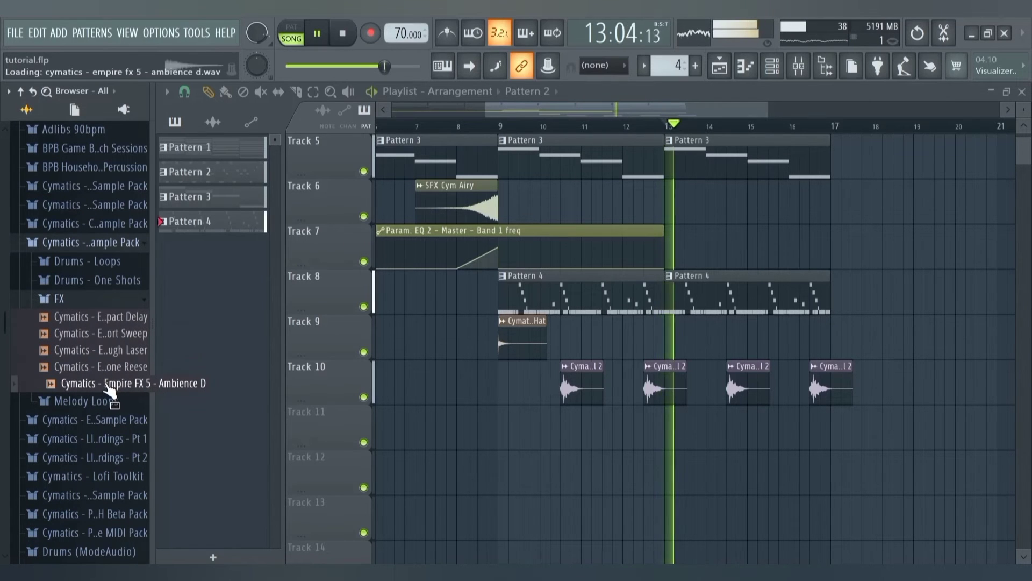
{"action": "key", "text": "space"}
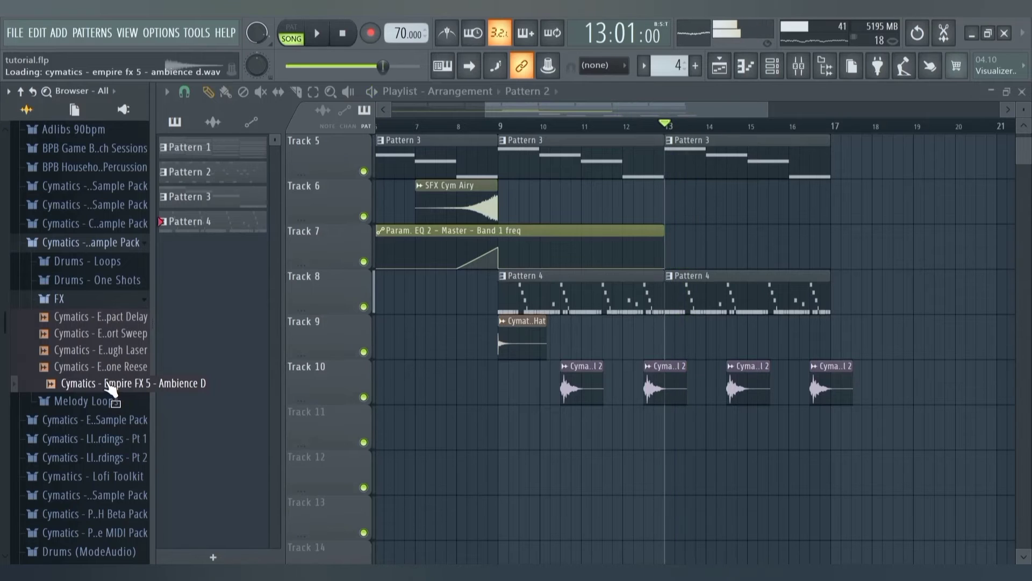
Place Cymatics - Empire FX 5 - Ambience D on Track 11 at bar 13 and check its channel settings
{"action": "left_click_drag", "start_coordinate": [110, 387], "coordinate": [665, 433]}
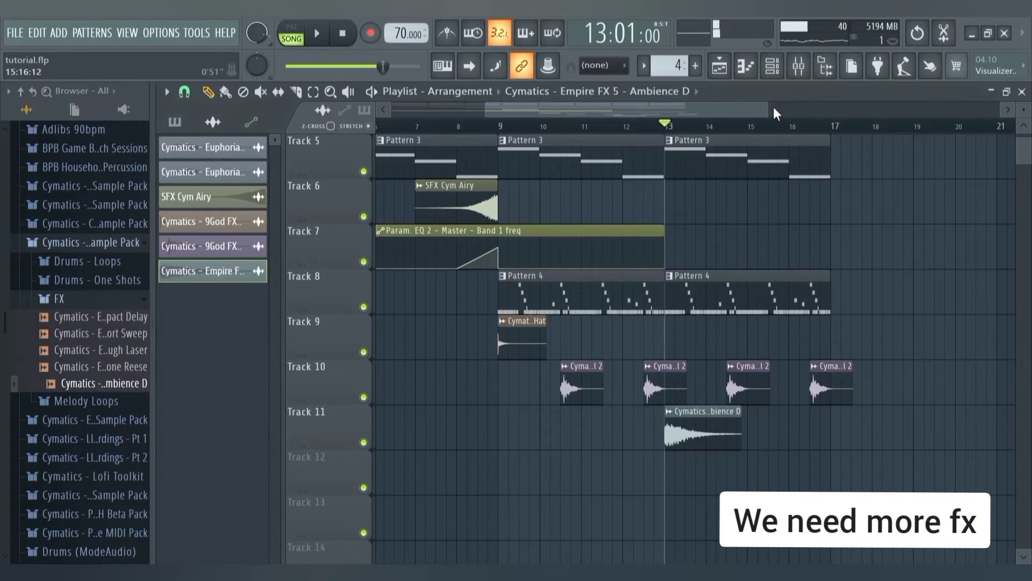
{"action": "left_click_drag", "start_coordinate": [772, 106], "coordinate": [709, 110]}
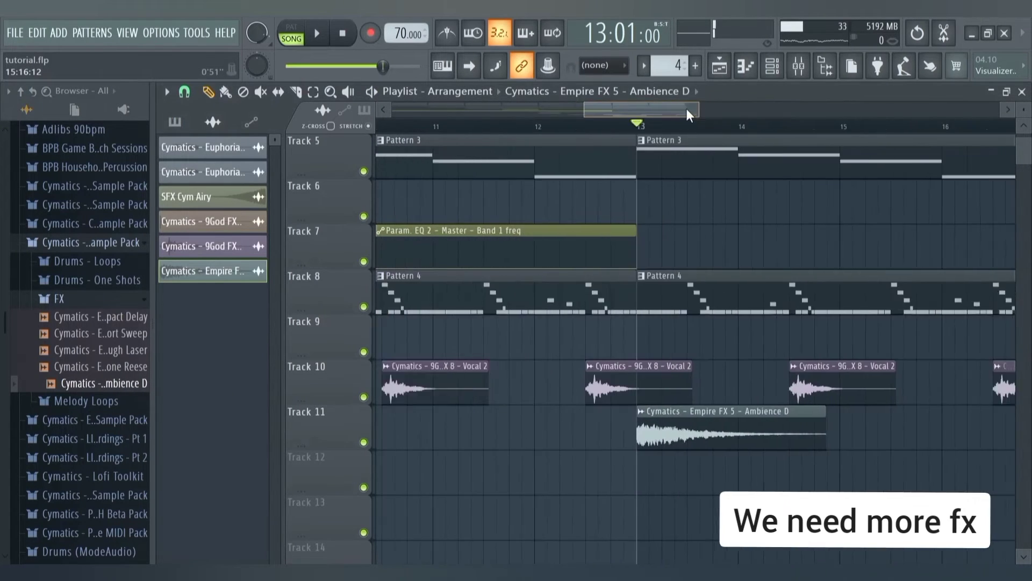
{"action": "double_click", "coordinate": [540, 447]}
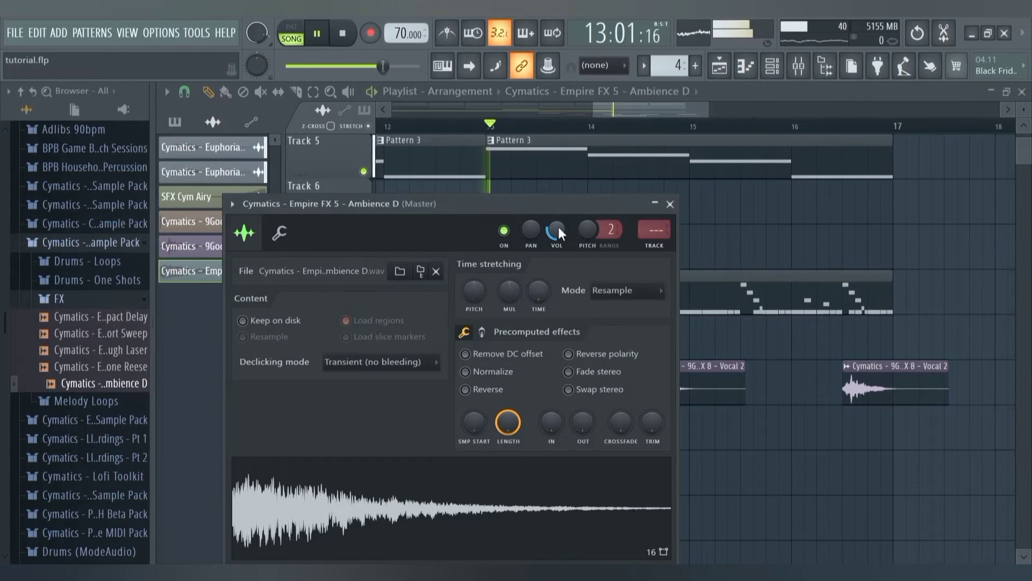
{"action": "key", "text": "Escape"}
Show the mixer, stop playback and route the Ambience D channel to mixer track 13
{"action": "key", "text": "F9"}
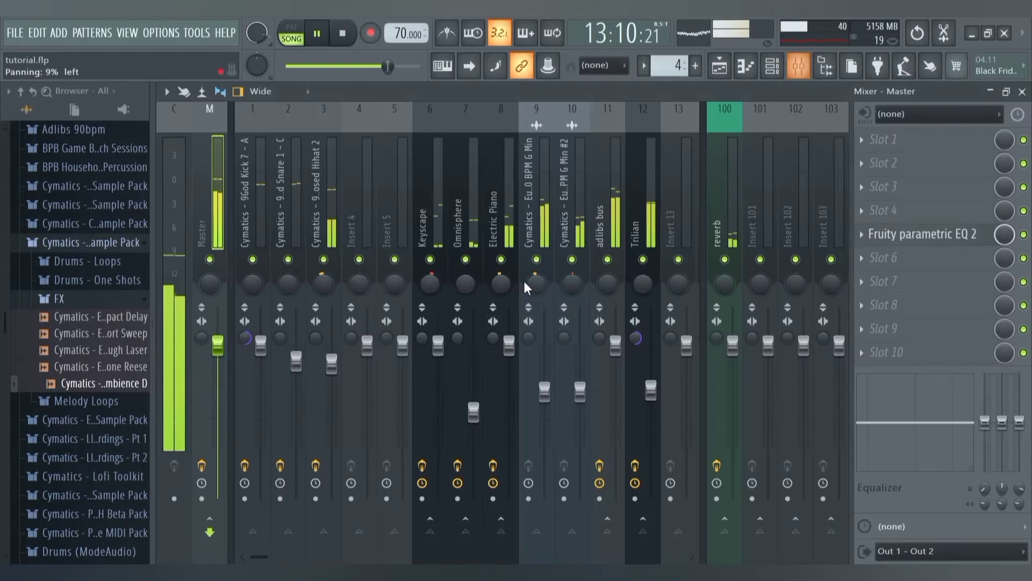
{"action": "left_click_drag", "start_coordinate": [263, 556], "coordinate": [282, 557]}
{"action": "key", "text": "space"}
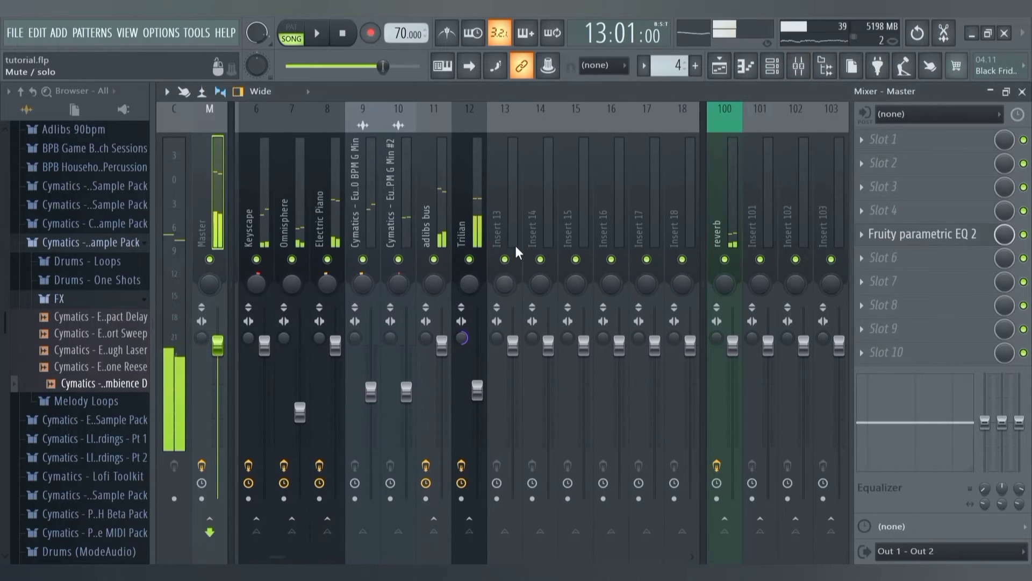
{"action": "right_click", "coordinate": [513, 249]}
{"action": "mouse_move", "coordinate": [549, 253]}
{"action": "left_click", "coordinate": [720, 254]}
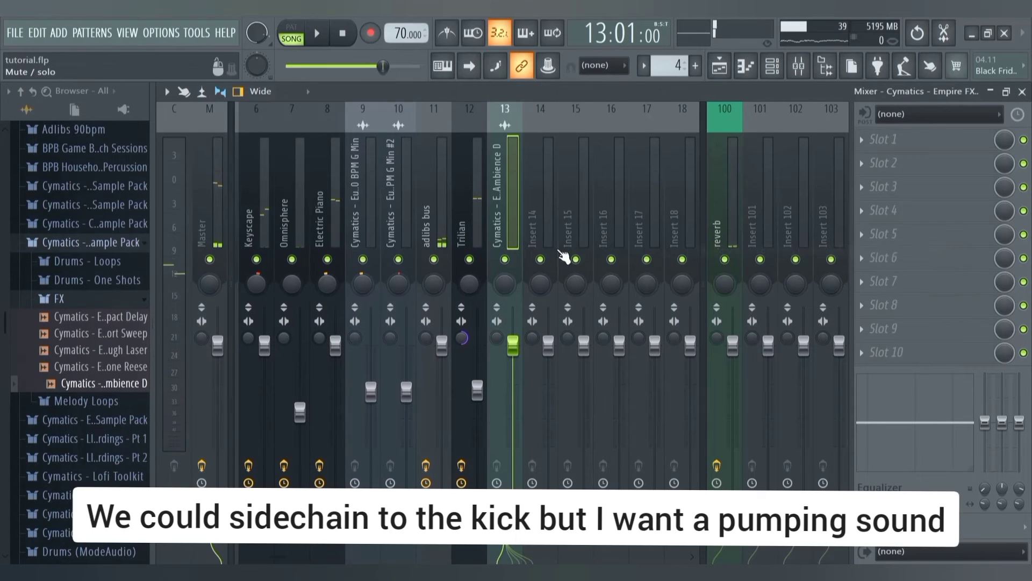
Add the Kickstart effect to slot 1 of the Ambience D mixer track while the song plays
{"action": "key", "text": "space"}
{"action": "left_click", "coordinate": [883, 139]}
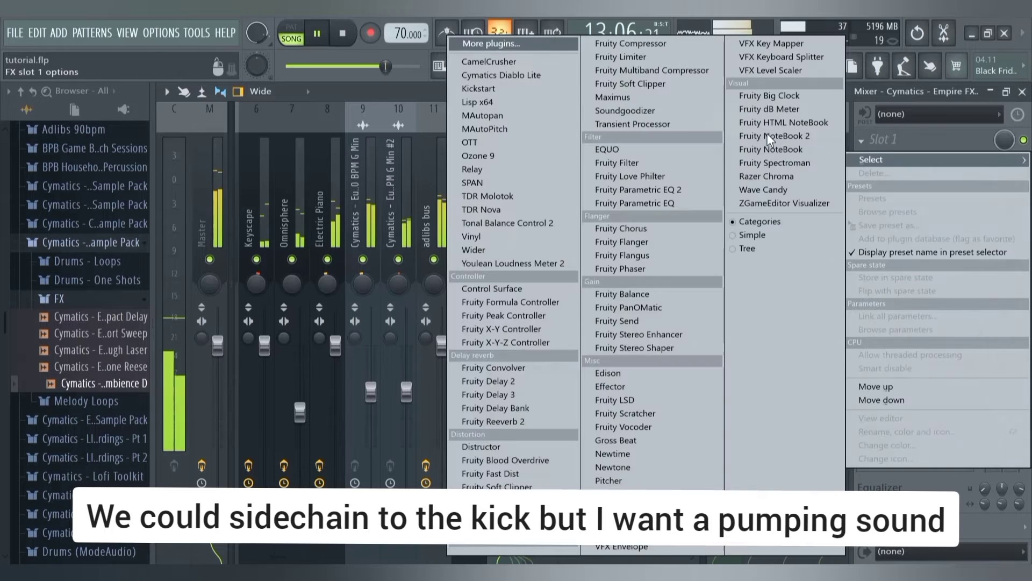
{"action": "left_click", "coordinate": [517, 89]}
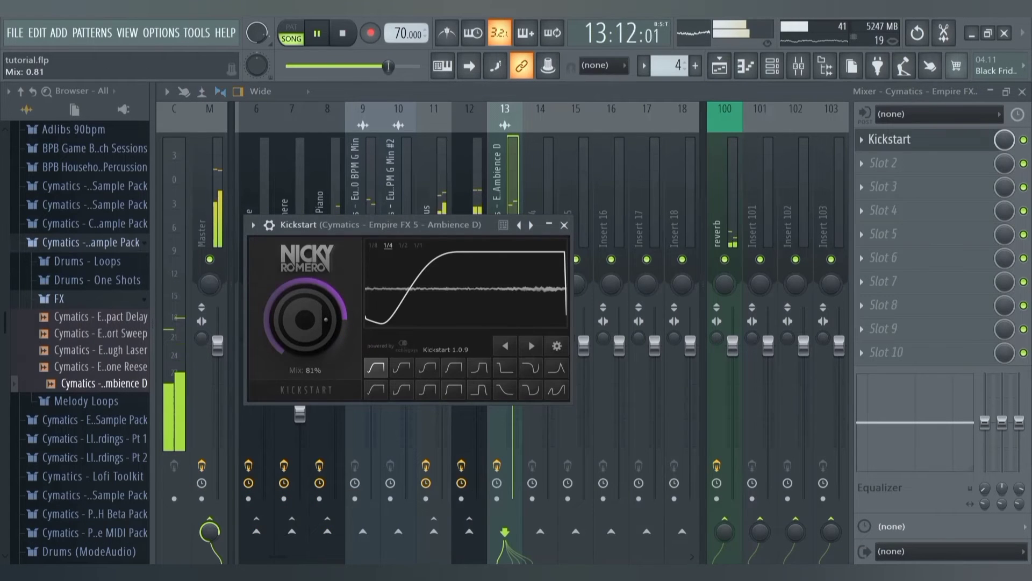
Stop playback, place a second Ambience D clip on Track 12 at bar 15 in the playlist and make it unique
{"action": "left_click", "coordinate": [564, 225]}
{"action": "left_click", "coordinate": [720, 65]}
{"action": "key", "text": "space"}
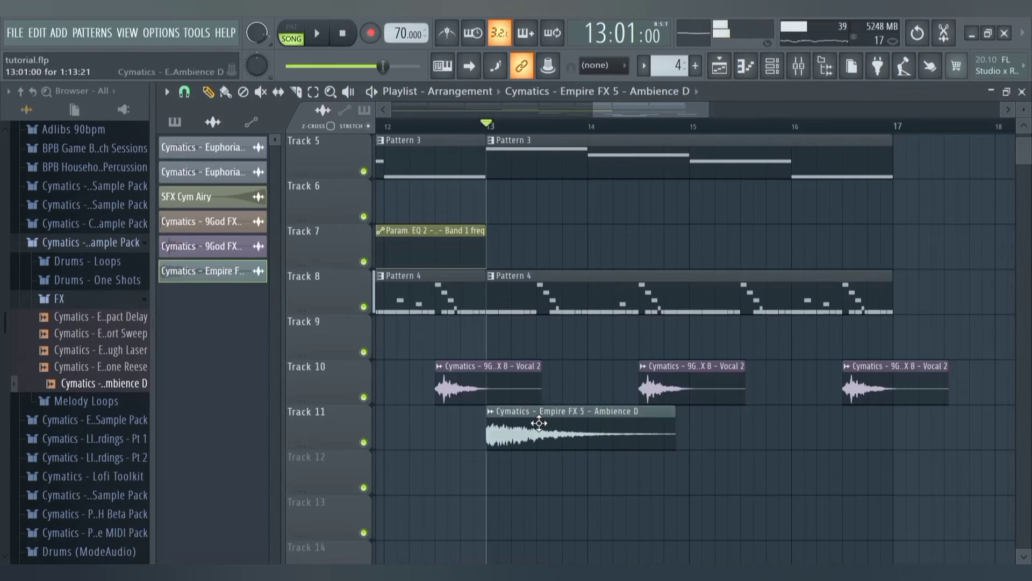
{"action": "left_click", "coordinate": [689, 475]}
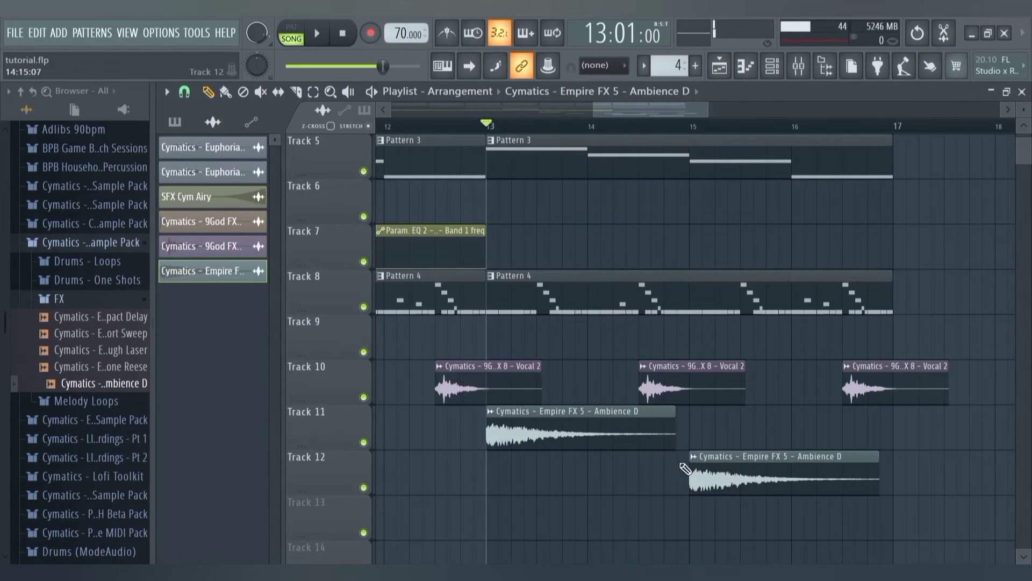
{"action": "right_click", "coordinate": [686, 469]}
{"action": "left_click", "coordinate": [716, 480]}
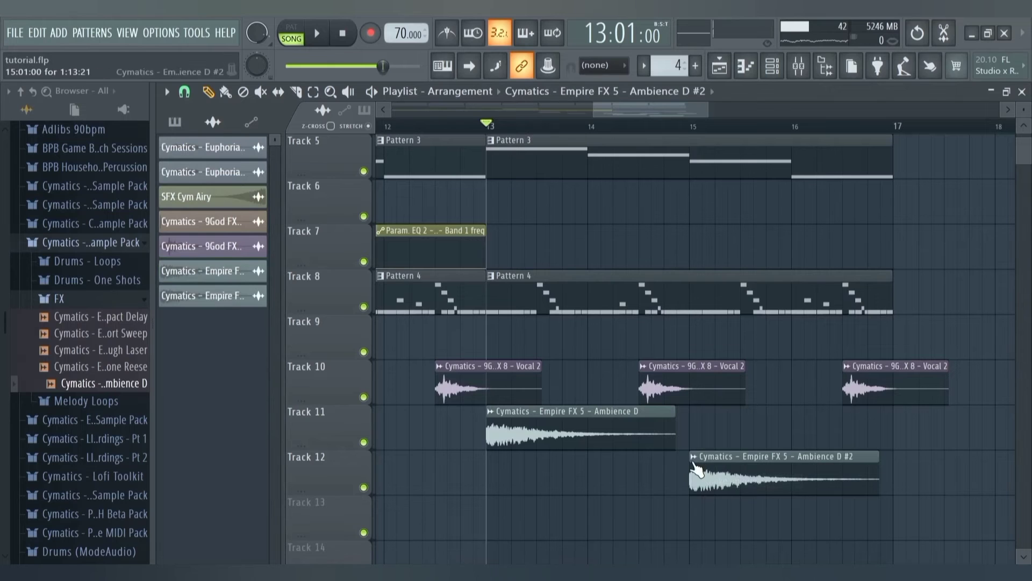
Solo Track 11 to audition the first Ambience D clip from bar 13, and enable Track 12 alongside it
{"action": "right_click", "coordinate": [364, 447]}
{"action": "key", "text": "space"}
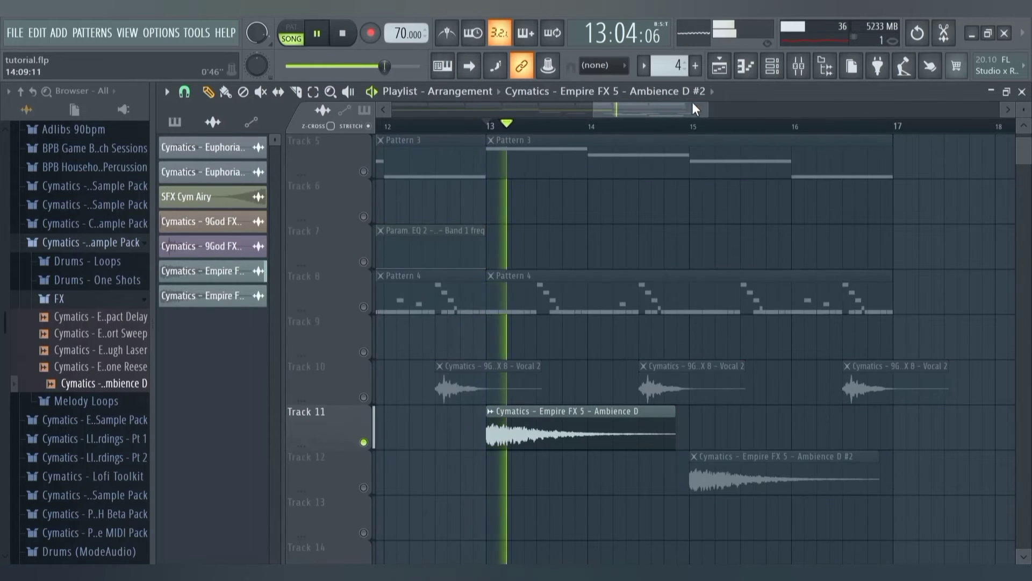
{"action": "left_click_drag", "start_coordinate": [682, 110], "coordinate": [709, 114]}
{"action": "scroll", "coordinate": [627, 253], "scroll_direction": "down", "scroll_amount": 1}
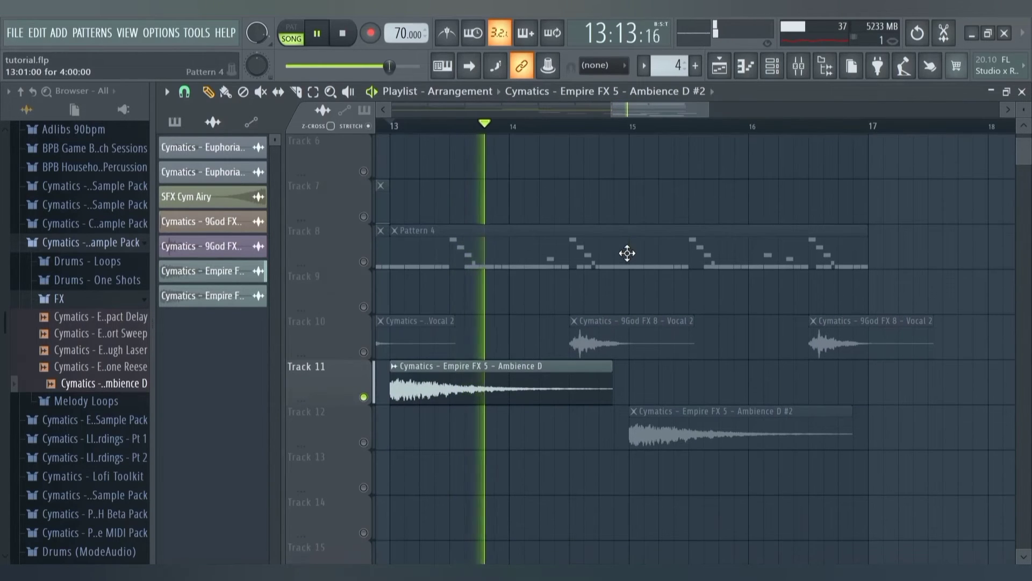
{"action": "key", "text": "space"}
{"action": "left_click", "coordinate": [364, 442]}
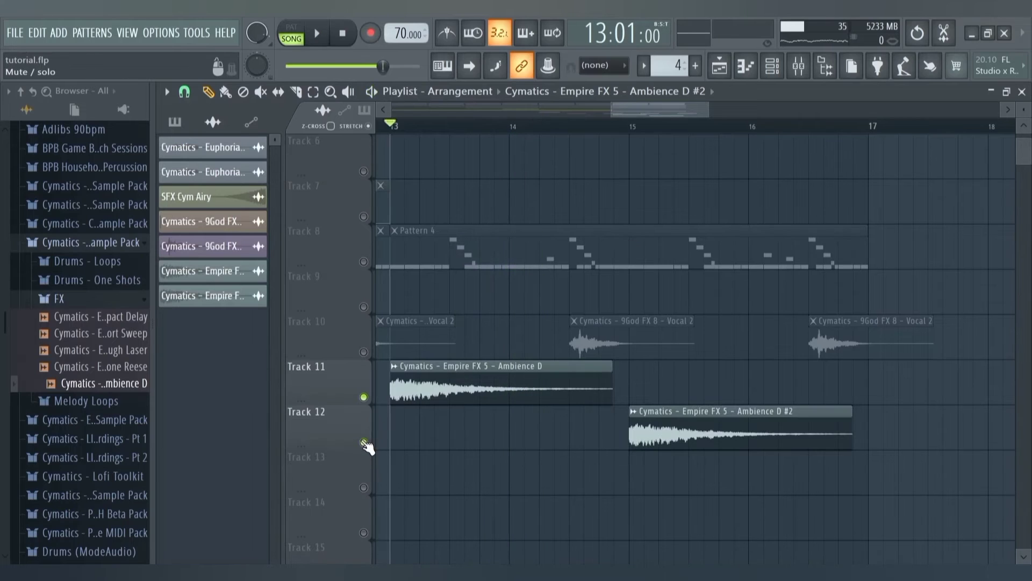
Set the time-stretching pitch of the Ambience D #2 sample on Track 12 to -400 cents and audition it
{"action": "double_click", "coordinate": [676, 419]}
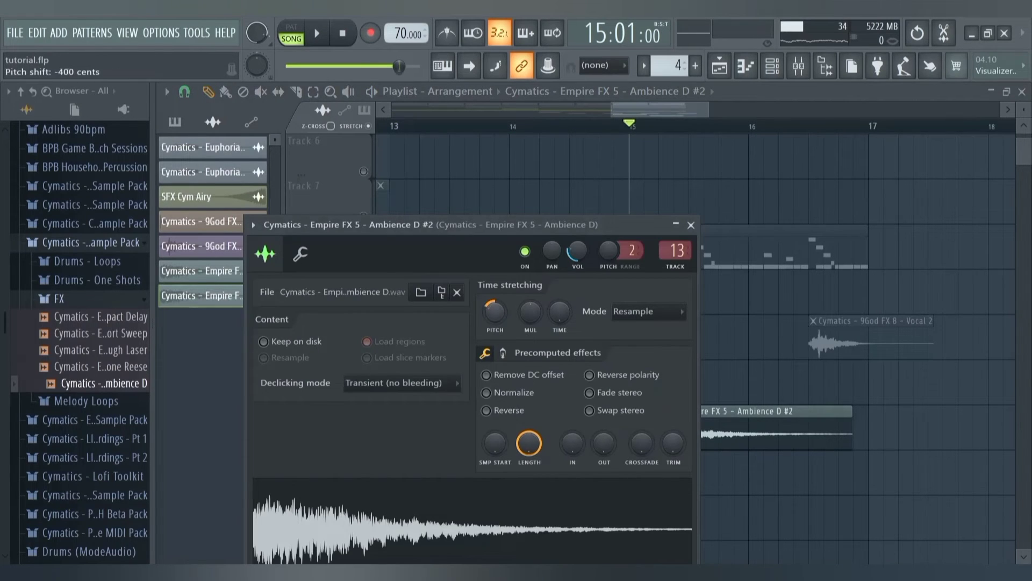
{"action": "key", "text": "space"}
{"action": "key", "text": "Escape"}
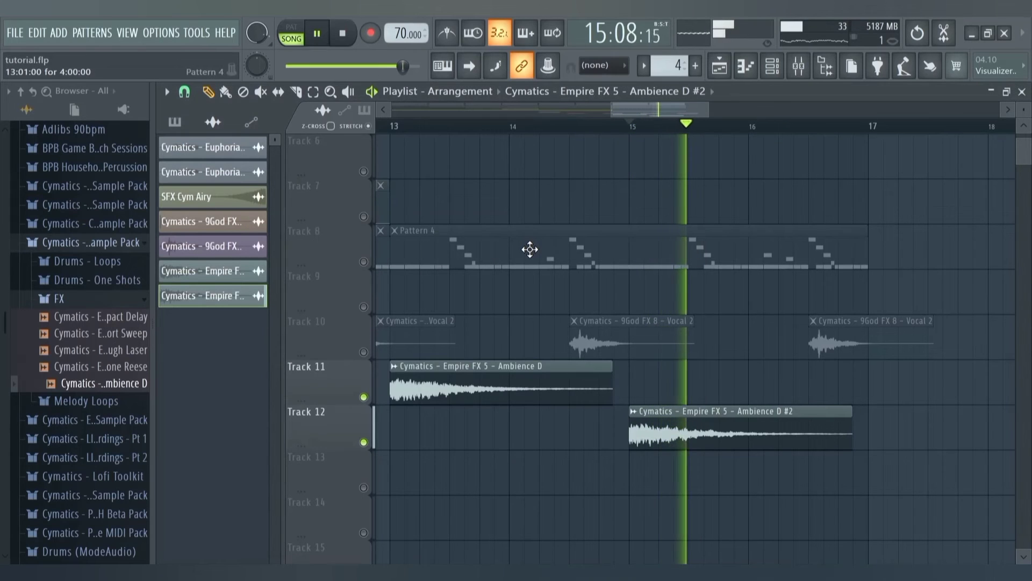
{"action": "key", "text": "space"}
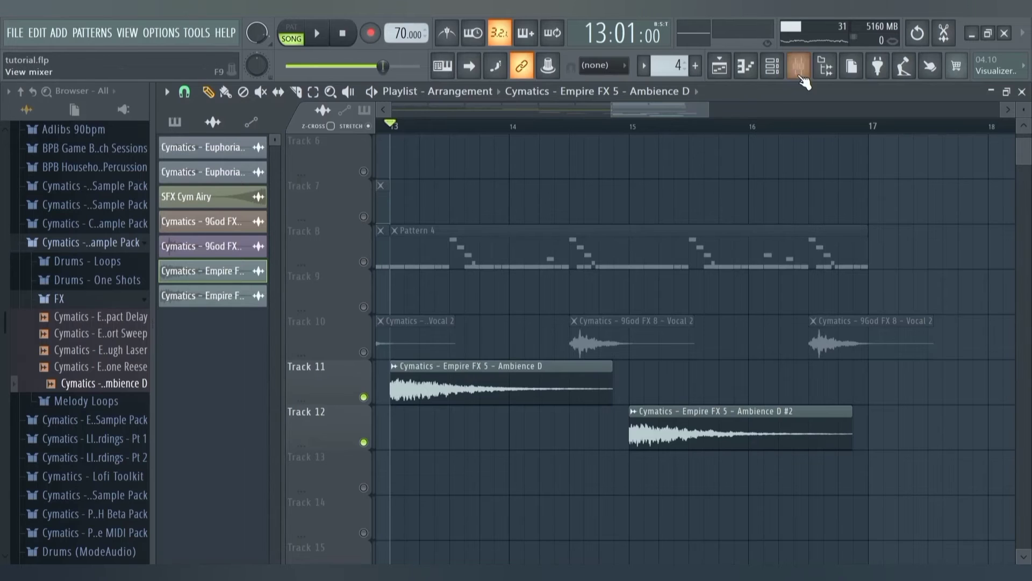
Compare the time-stretching settings of the Ambience D and Ambience D #2 channels while auditioning the clips
{"action": "left_click", "coordinate": [799, 67]}
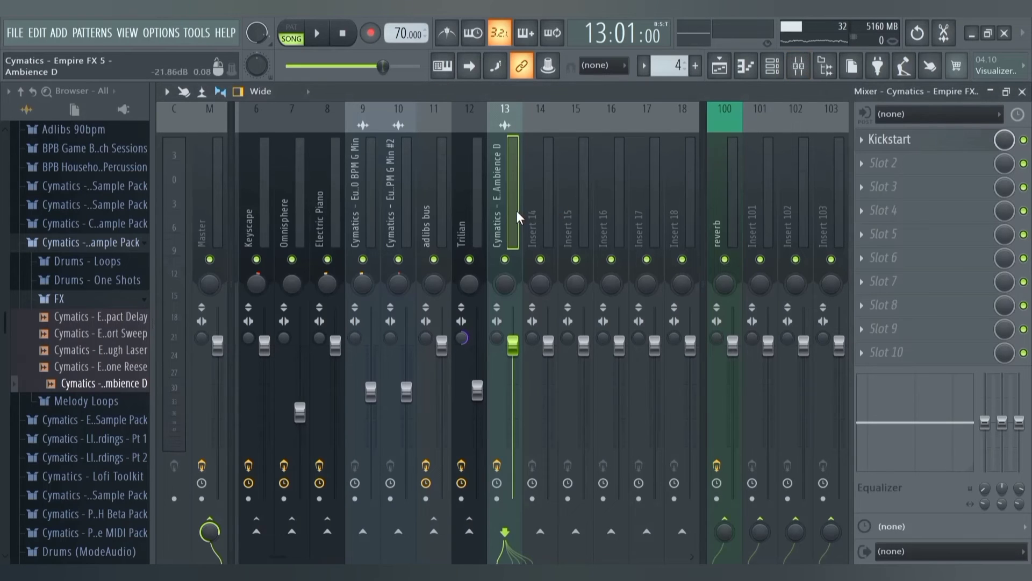
{"action": "key", "text": "F9"}
{"action": "key", "text": "space"}
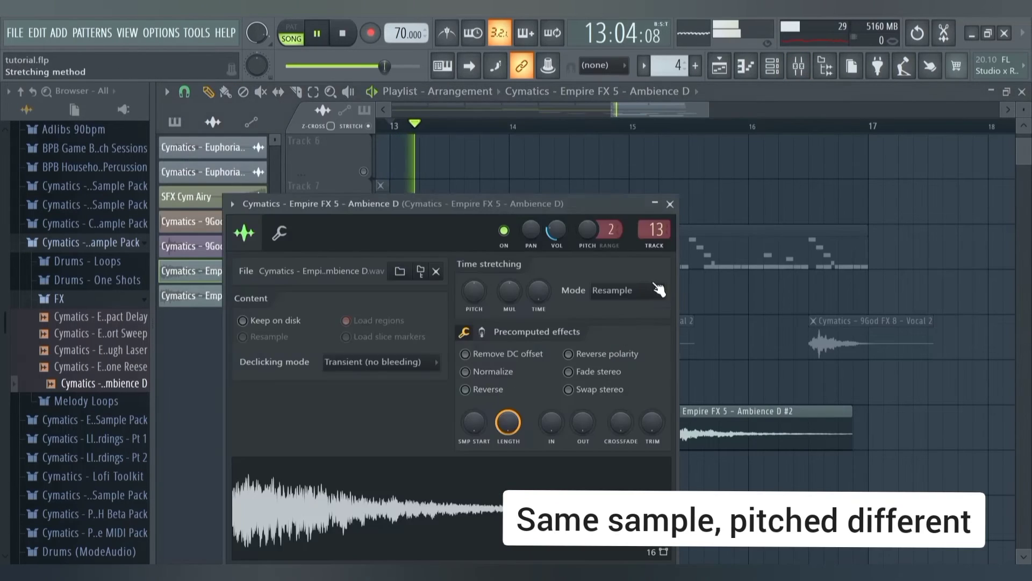
{"action": "key", "text": "Escape"}
{"action": "key", "text": "space"}
{"action": "double_click", "coordinate": [664, 415]}
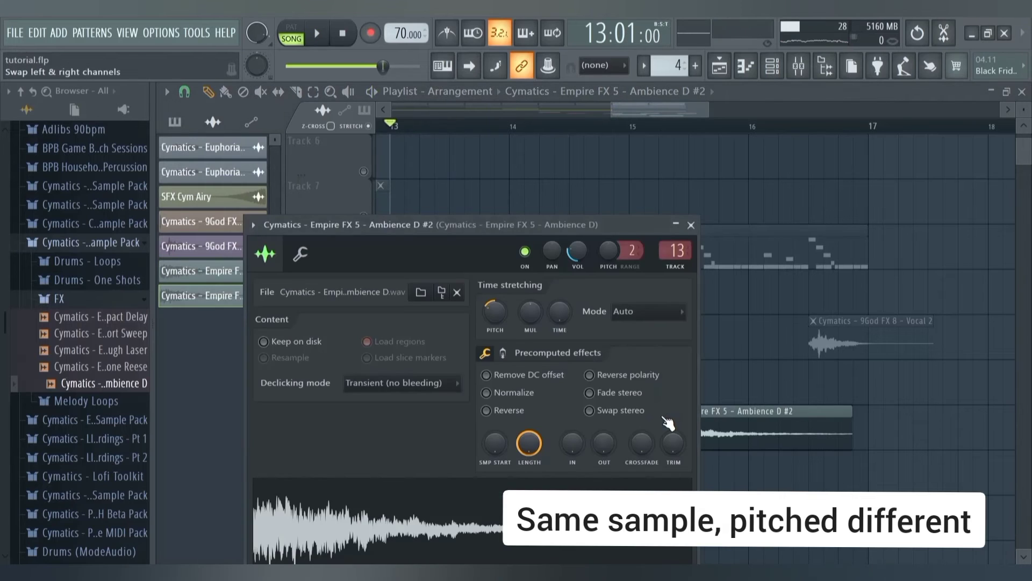
{"action": "key", "text": "Escape"}
Add Fruity Parametric EQ 2 to slot 6 of the Ambience D mixer track and view its spectrum during playback
{"action": "left_click", "coordinate": [800, 67]}
{"action": "key", "text": "space"}
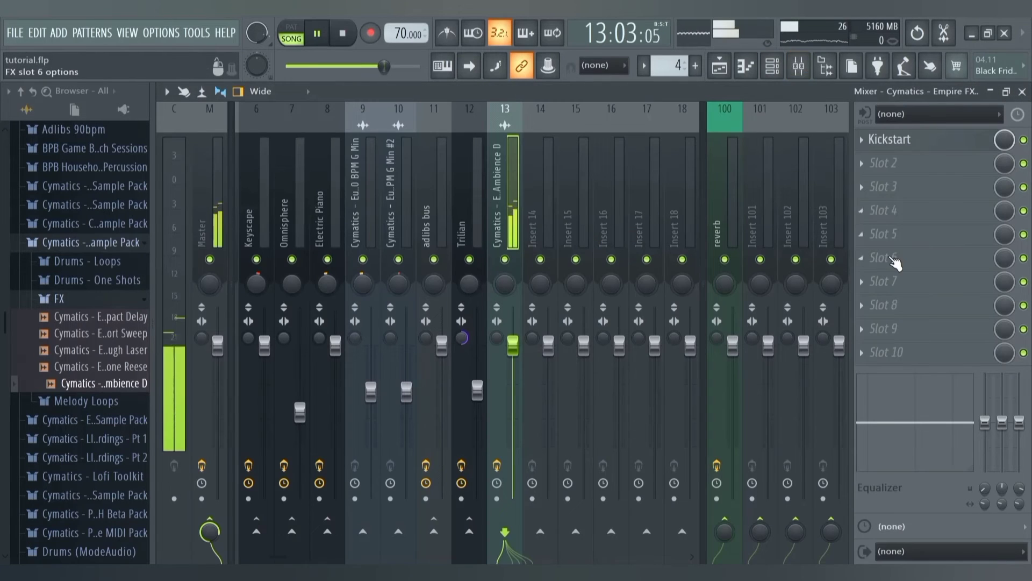
{"action": "left_click", "coordinate": [894, 262]}
{"action": "left_click", "coordinate": [668, 269]}
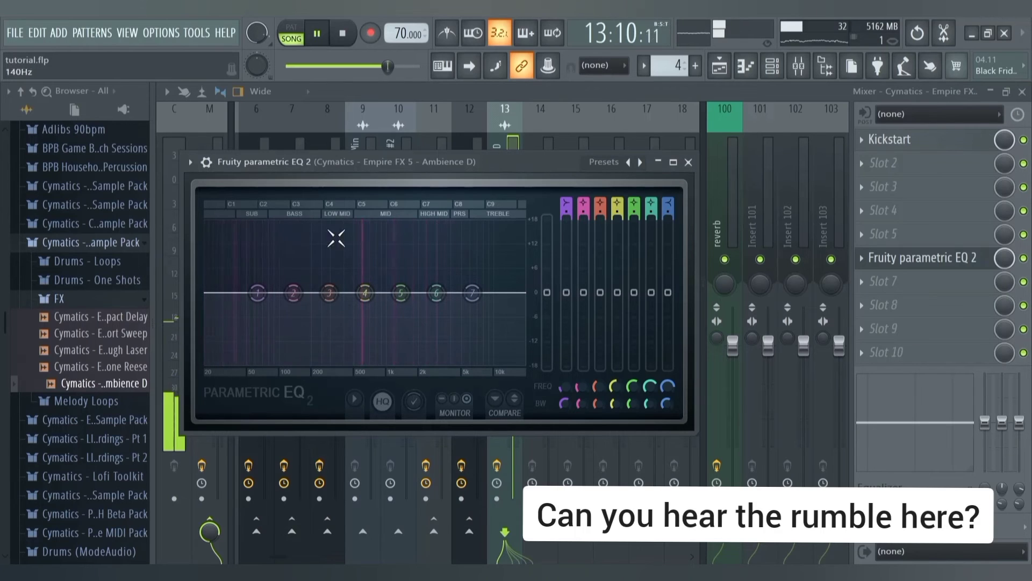
{"action": "key", "text": "space"}
Make EQ band 1 a high-pass filter with the Gentle 4 slope, raise its cutoff into the bass range and listen
{"action": "mouse_move", "coordinate": [567, 203]}
{"action": "left_mouse_down"}
{"action": "mouse_move", "coordinate": [566, 216]}
{"action": "mouse_move", "coordinate": [567, 199]}
{"action": "left_mouse_up"}
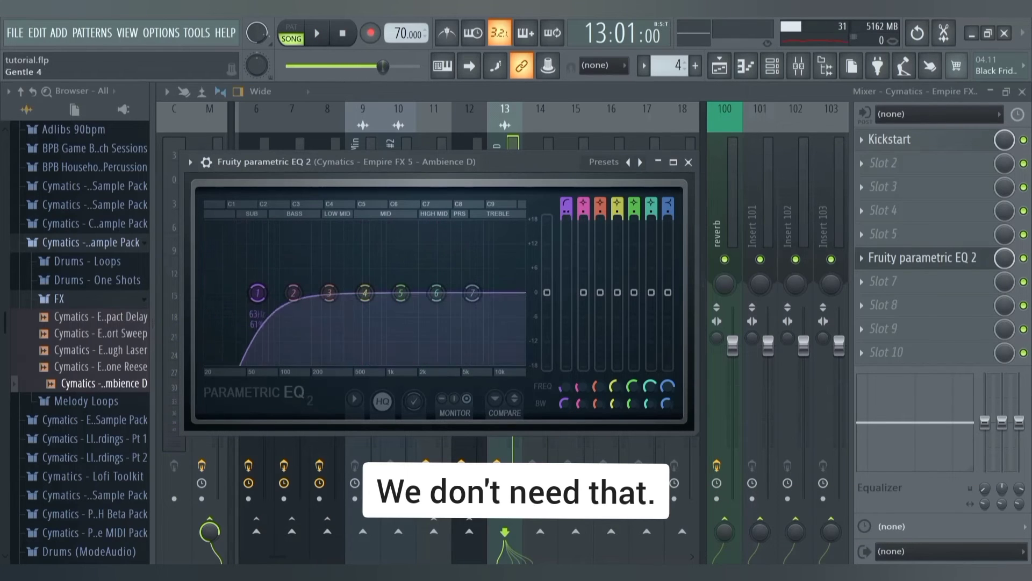
{"action": "left_click_drag", "start_coordinate": [258, 293], "coordinate": [305, 293]}
{"action": "key", "text": "space"}
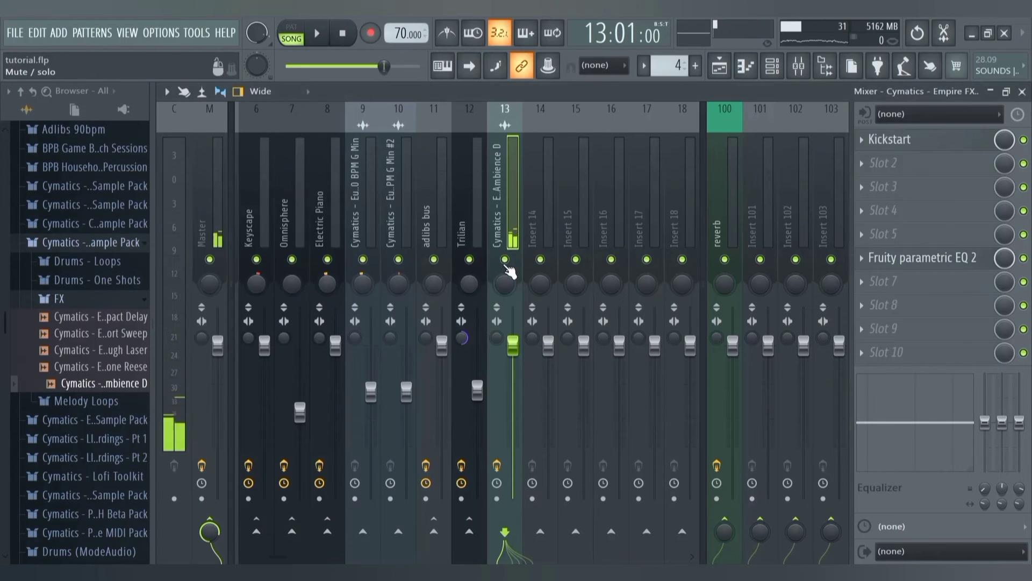
{"action": "right_click", "coordinate": [505, 260]}
{"action": "right_click", "coordinate": [505, 261]}
{"action": "key", "text": "space"}
Unsolo the playlist tracks and play the full arrangement from just before bar 13
{"action": "left_click", "coordinate": [719, 66]}
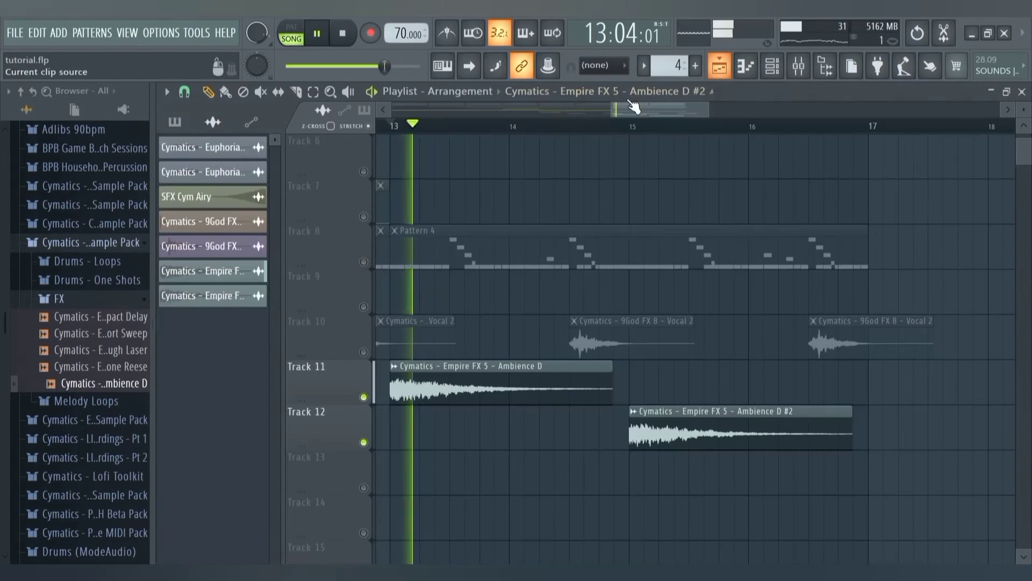
{"action": "key", "text": "space"}
{"action": "right_click", "coordinate": [365, 263]}
{"action": "right_click", "coordinate": [366, 262]}
{"action": "left_click_drag", "start_coordinate": [627, 112], "coordinate": [609, 113]}
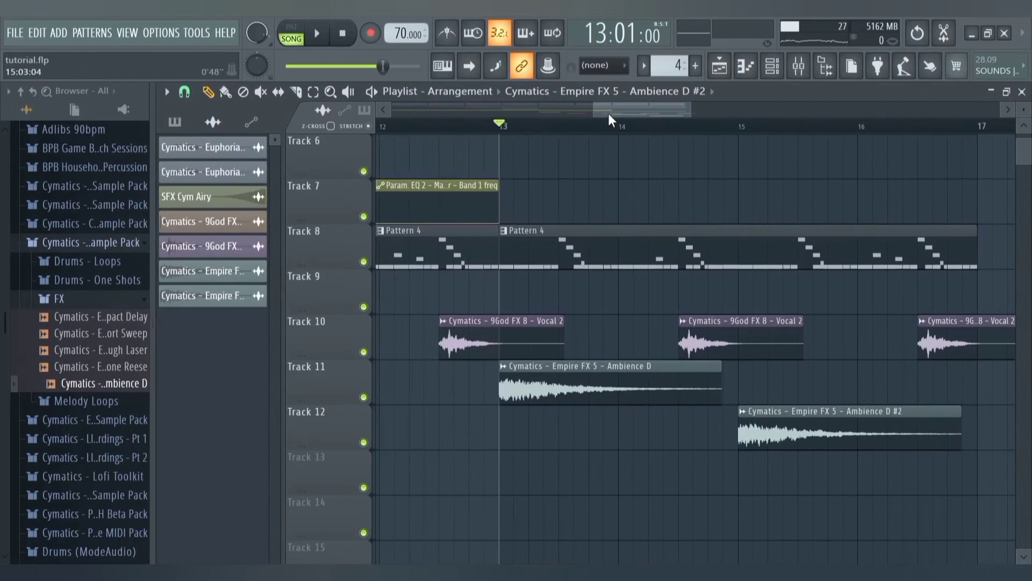
{"action": "left_click", "coordinate": [475, 126]}
{"action": "key", "text": "space"}
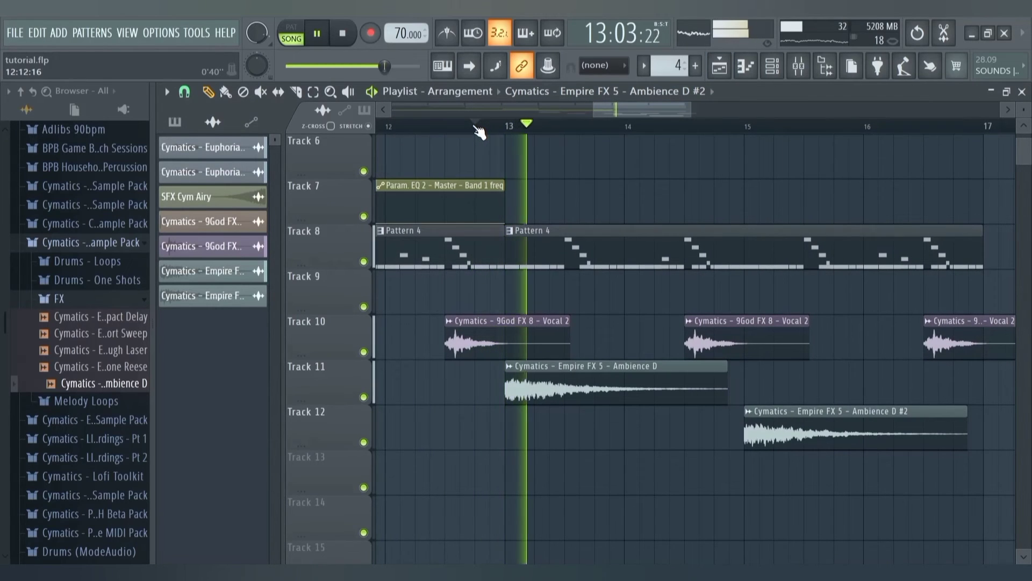
Lower the volume of the Ambience D mixer track and add MAutopan to its slot 2
{"action": "key", "text": "F9"}
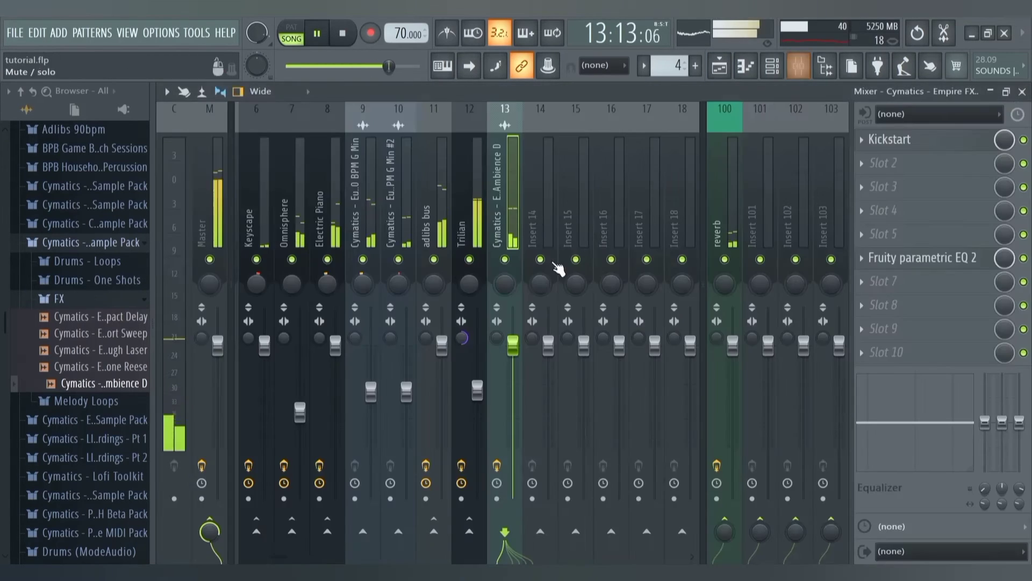
{"action": "left_click_drag", "start_coordinate": [521, 344], "coordinate": [522, 359]}
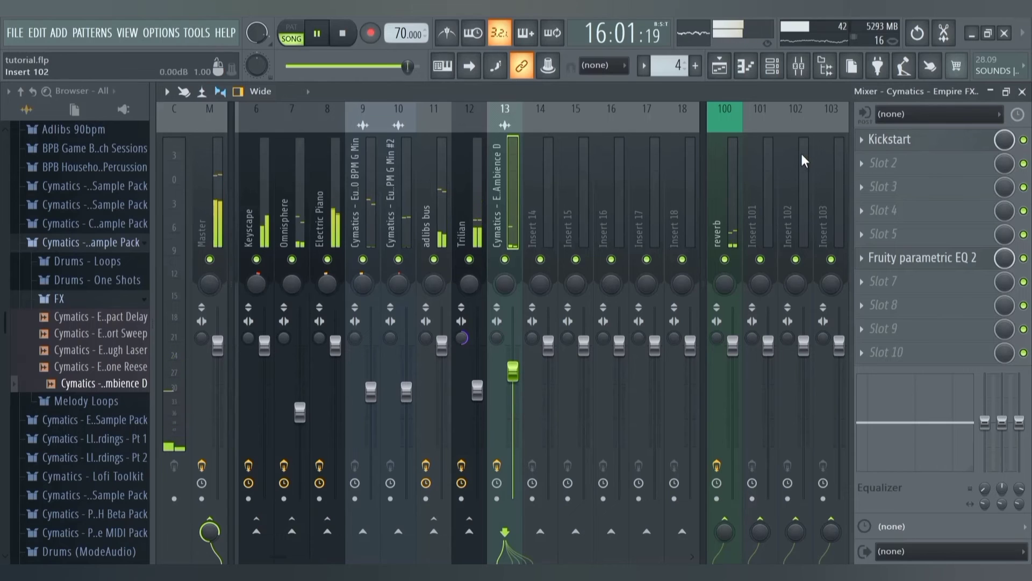
{"action": "left_click", "coordinate": [888, 164]}
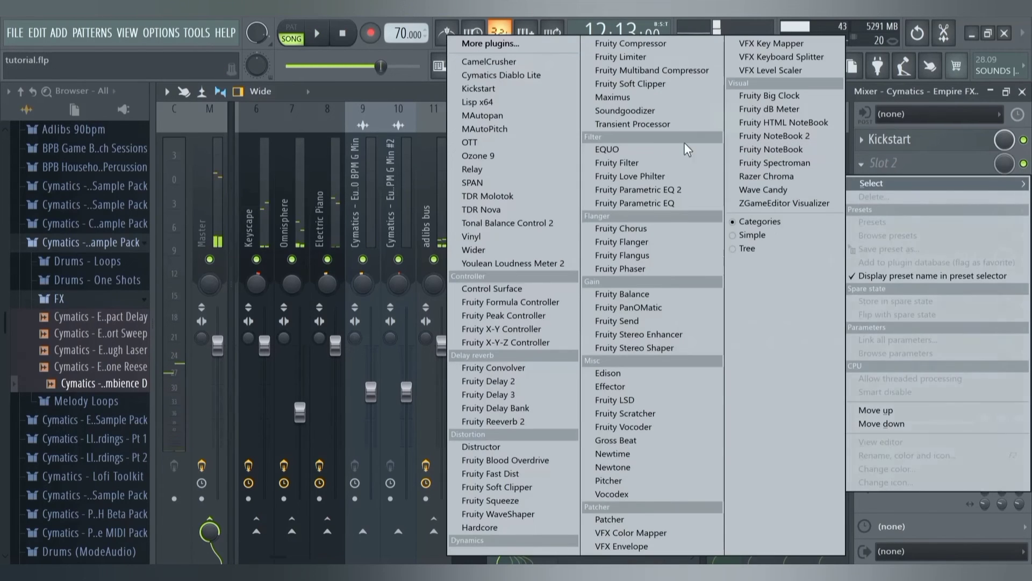
{"action": "left_click", "coordinate": [500, 116]}
{"action": "key", "text": "Escape"}
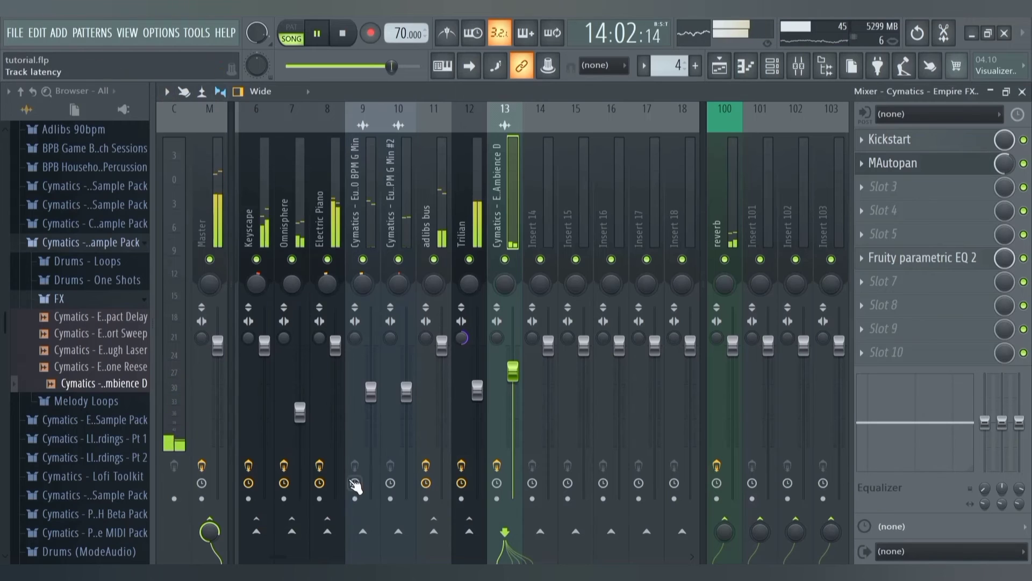
Check the closed hi-hat mixer track's settings during playback, and return to the playlist
{"action": "scroll", "coordinate": [301, 562], "scroll_direction": "left", "scroll_amount": 5}
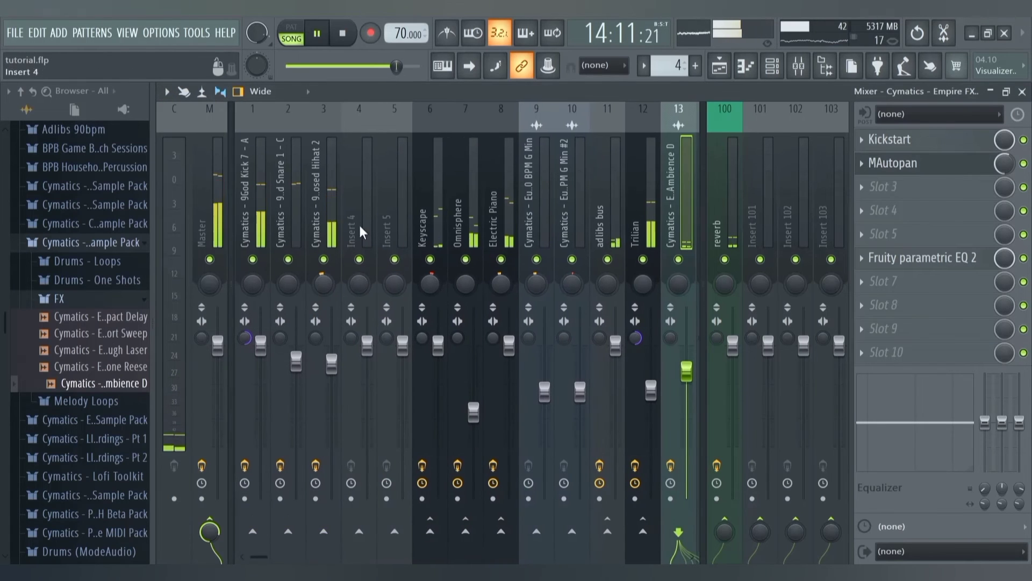
{"action": "left_click", "coordinate": [332, 229]}
{"action": "left_click_drag", "start_coordinate": [322, 283], "coordinate": [322, 271]}
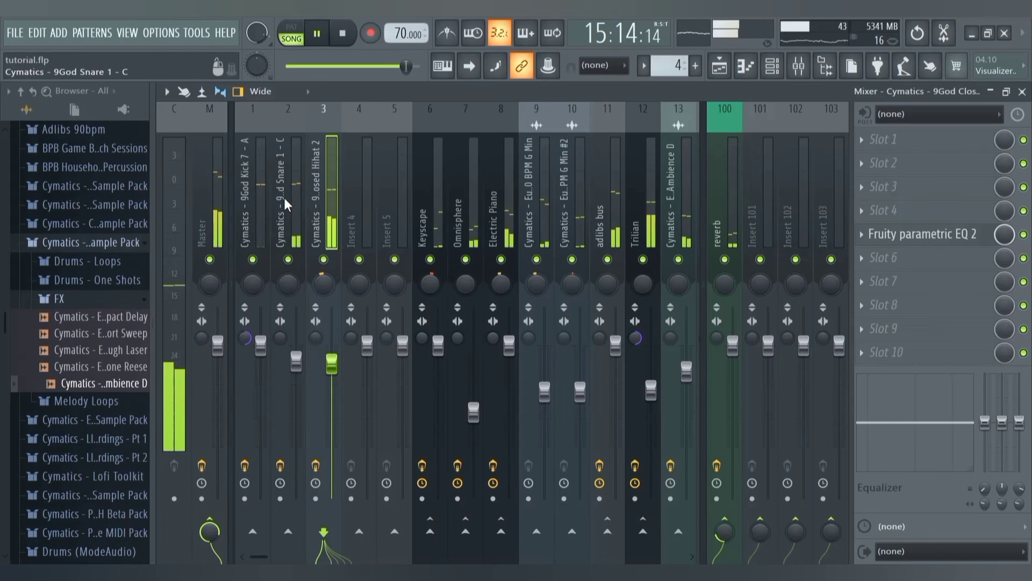
{"action": "left_click", "coordinate": [1022, 92]}
{"action": "left_click", "coordinate": [926, 247]}
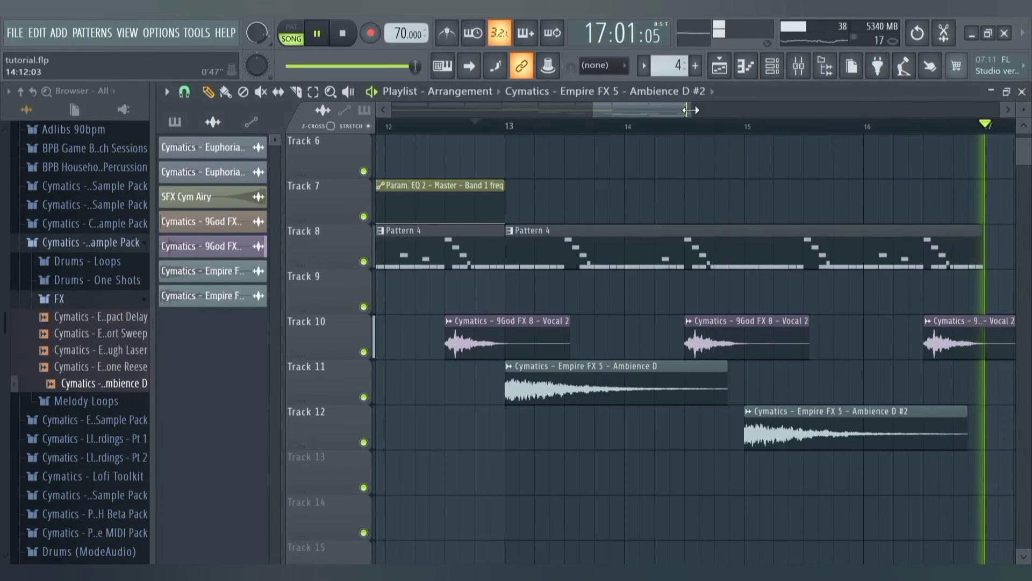
Fit the whole 16-bar arrangement into the playlist view and play the finished song from bar 1
{"action": "left_click_drag", "start_coordinate": [690, 110], "coordinate": [640, 110]}
{"action": "scroll", "coordinate": [641, 208], "scroll_direction": "up", "scroll_amount": 5}
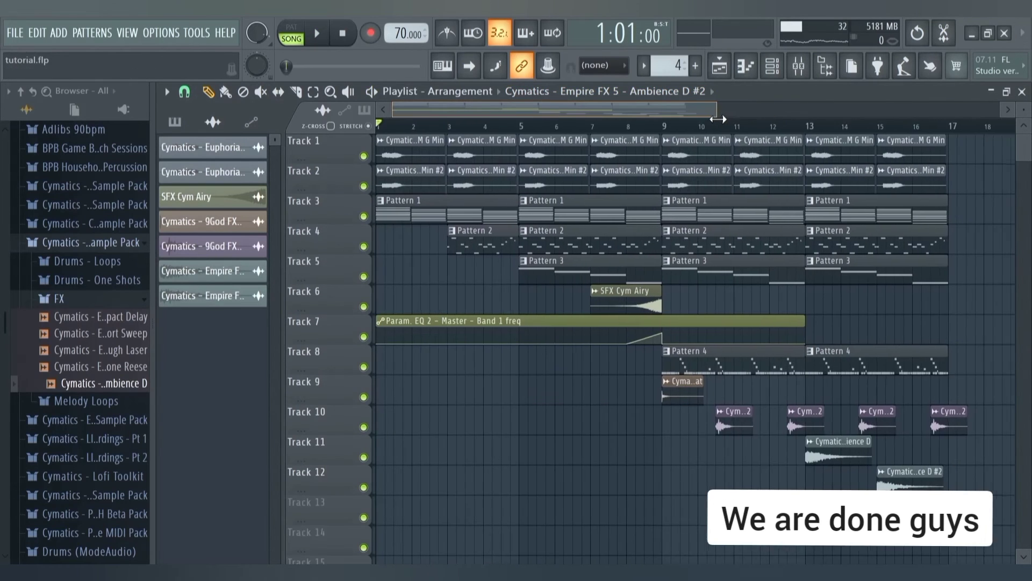
{"action": "left_click_drag", "start_coordinate": [719, 110], "coordinate": [703, 110]}
{"action": "left_click_drag", "start_coordinate": [1022, 111], "coordinate": [1022, 108]}
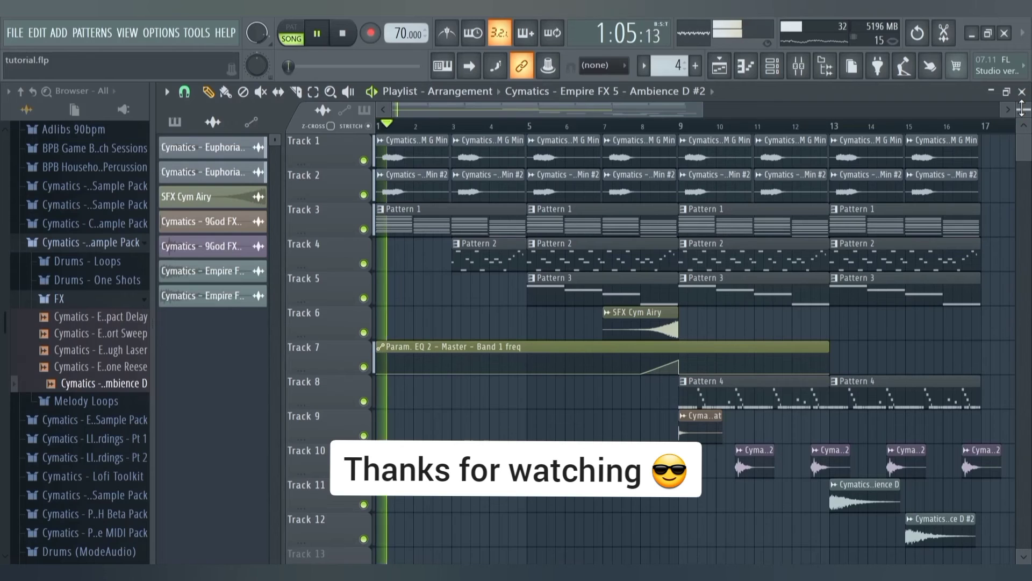